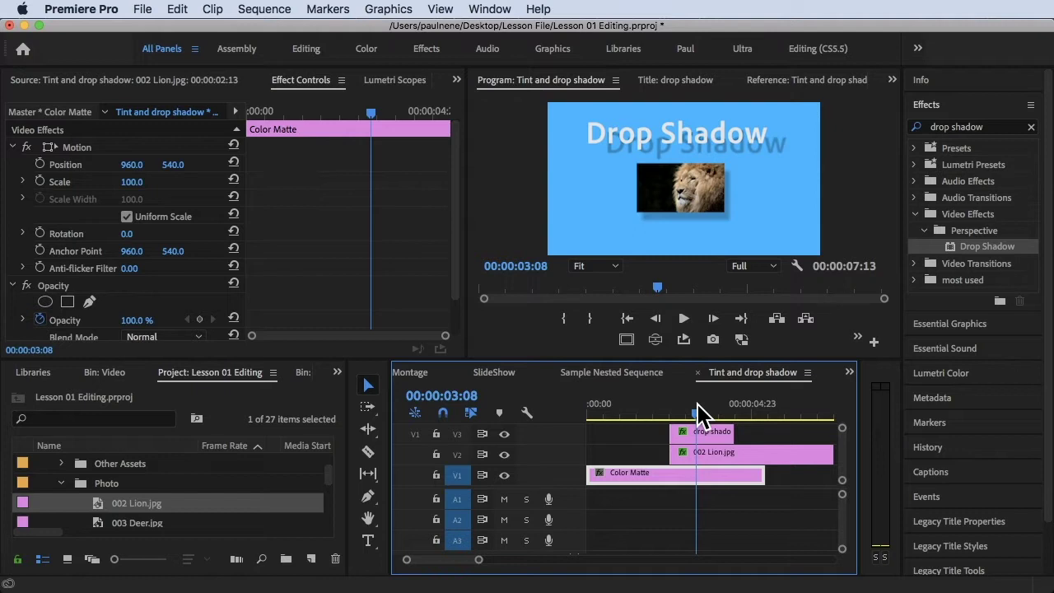
# - Save the project with Cmd+S, leaving the Tint and drop shadow sequence empty
pyautogui.press('super+s')
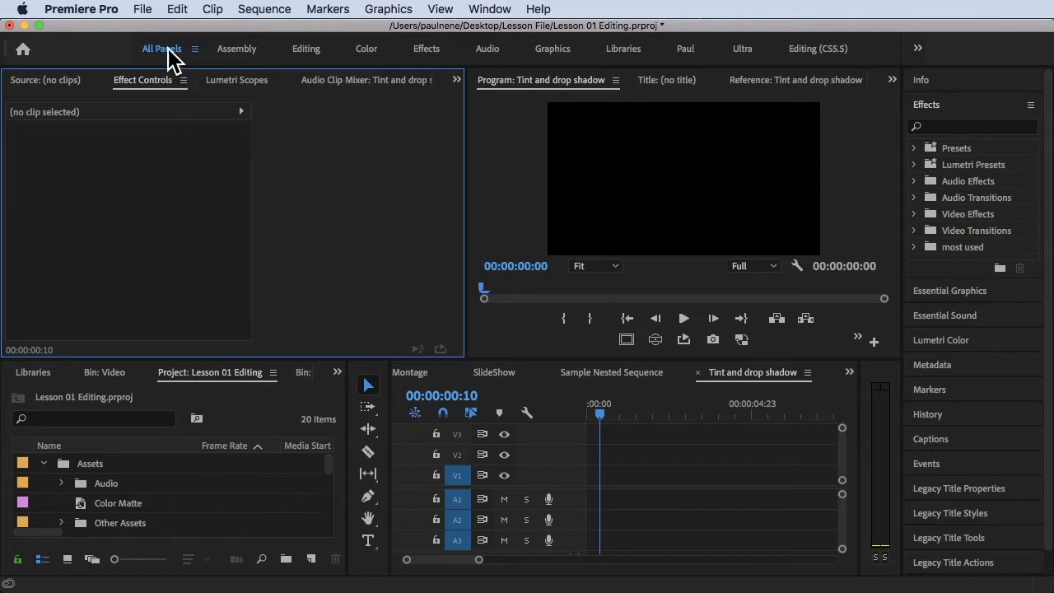
# - Switch Premiere Pro to the All Panels workspace
pyautogui.click(489, 9)
pyautogui.moveTo(512, 29)
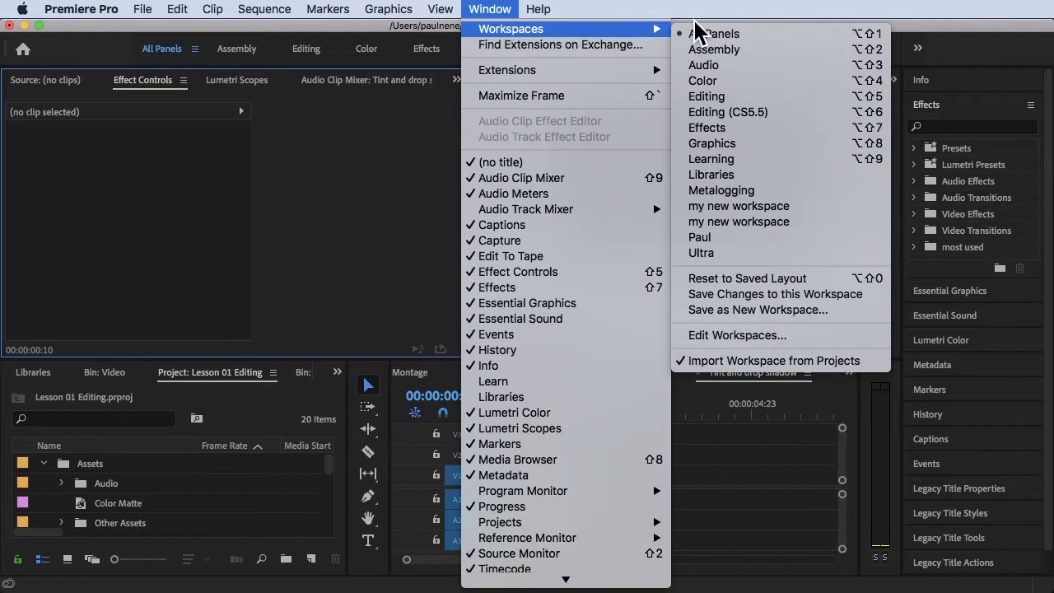
pyautogui.click(739, 35)
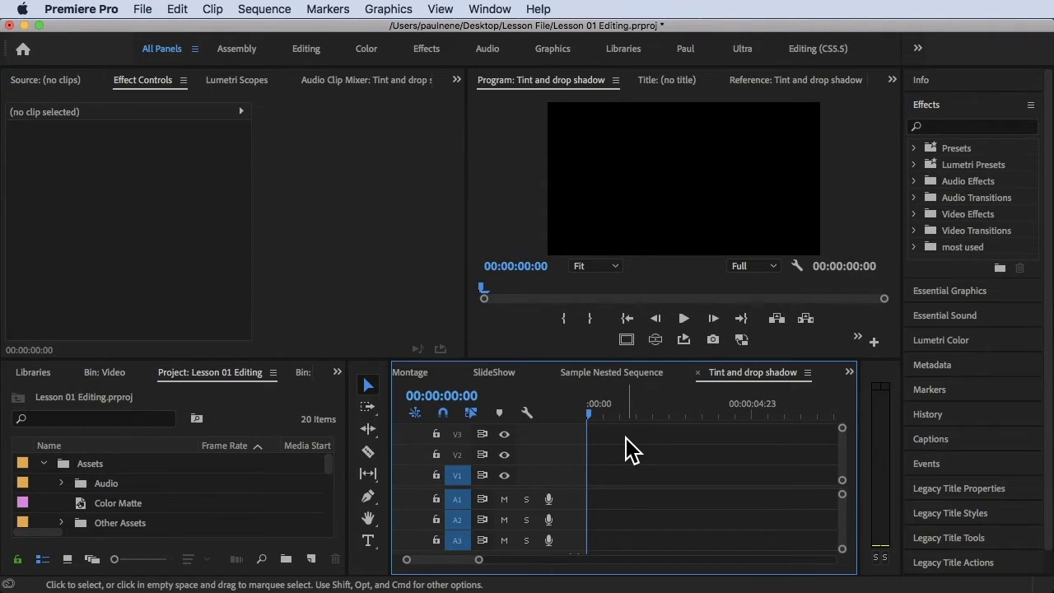
# - Create a new legacy title named 'drop shadow'
pyautogui.click(255, 250)
pyautogui.click(174, 9)
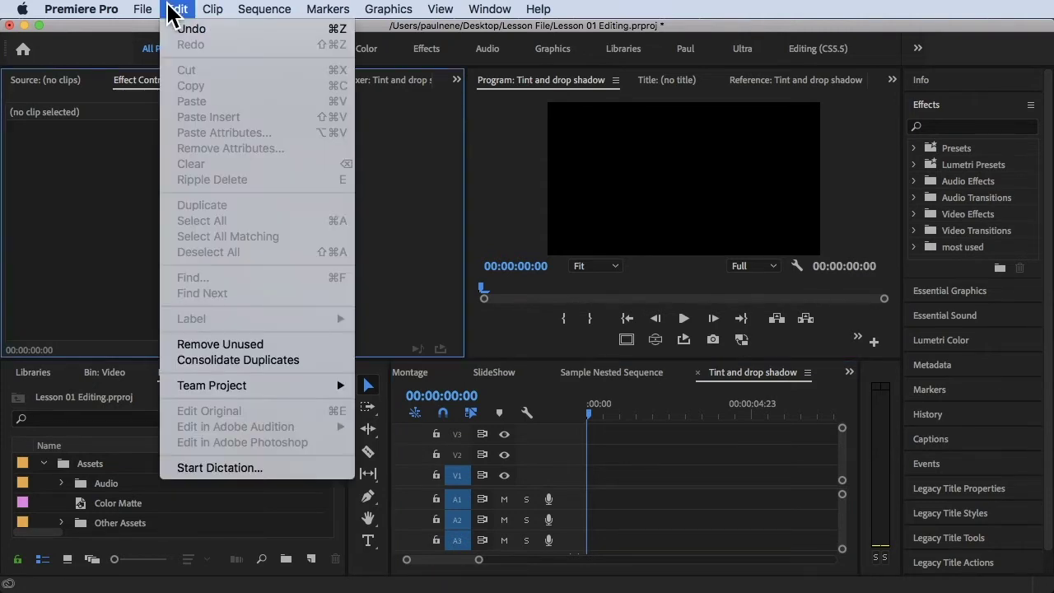
pyautogui.moveTo(142, 9)
pyautogui.moveTo(251, 33)
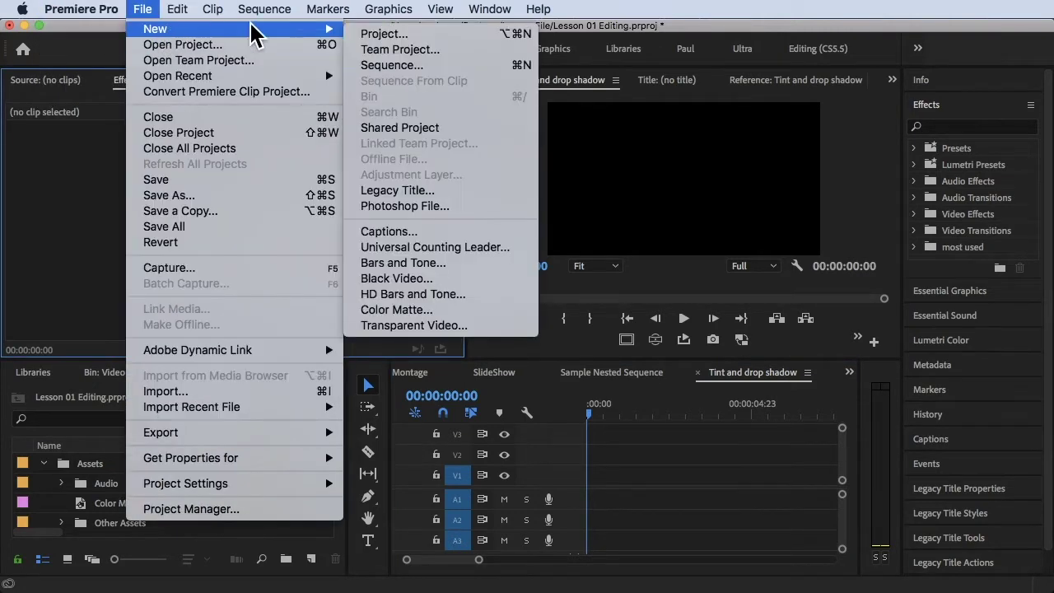
pyautogui.click(418, 196)
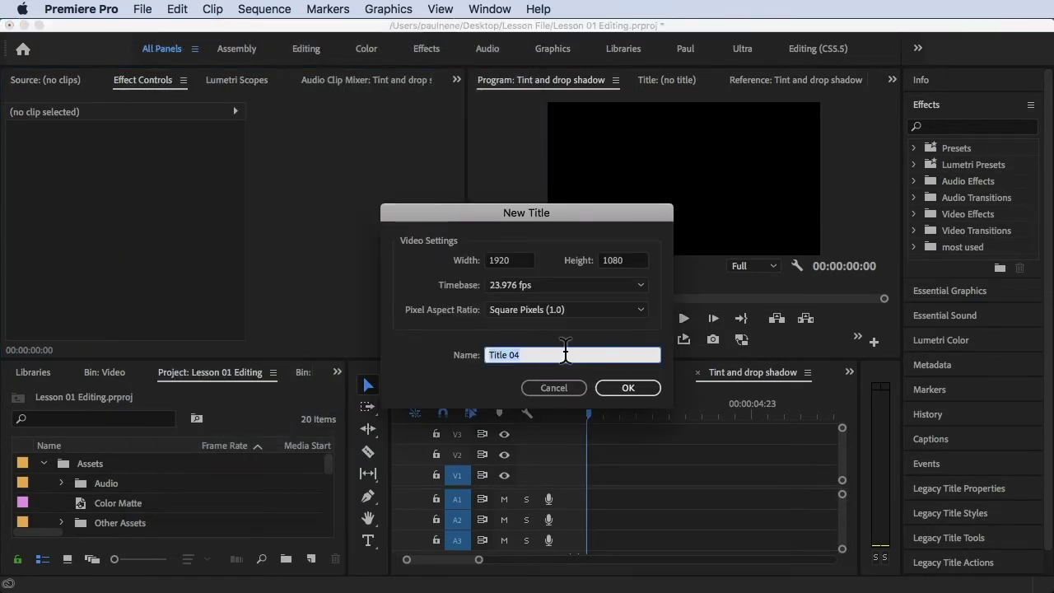
pyautogui.write('drop shadow')
pyautogui.press('Return')
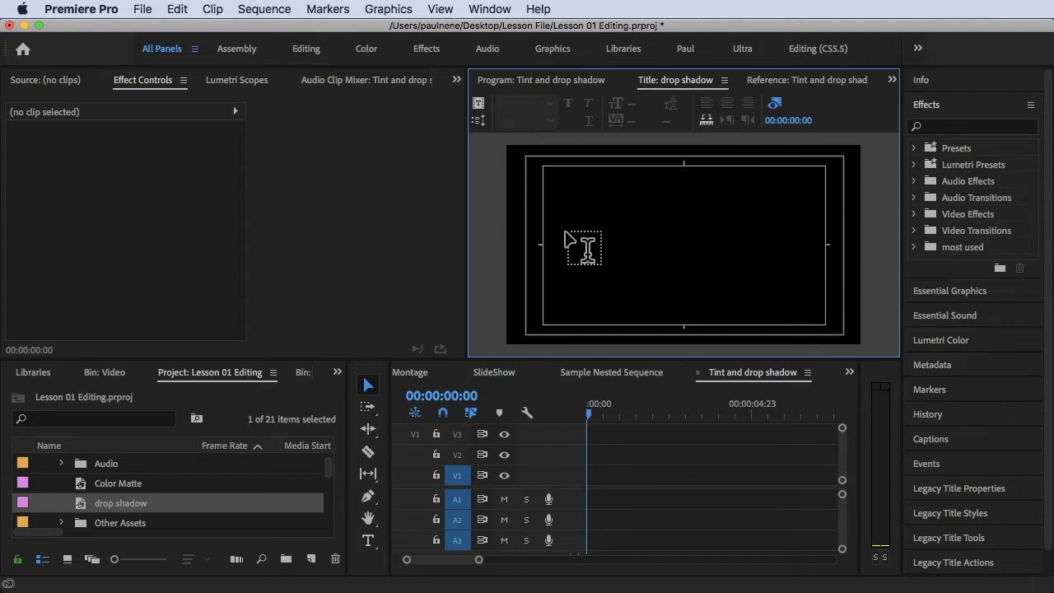
# - Type 'Drop Shadow' on the title canvas and make it bold at size 222
pyautogui.click(614, 232)
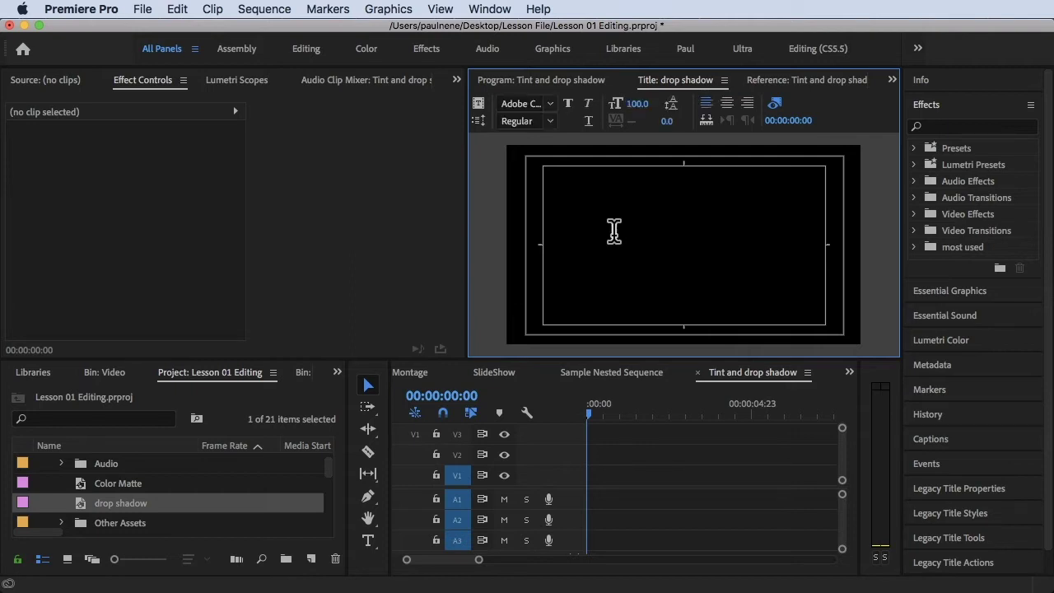
pyautogui.write('Drop Shadow')
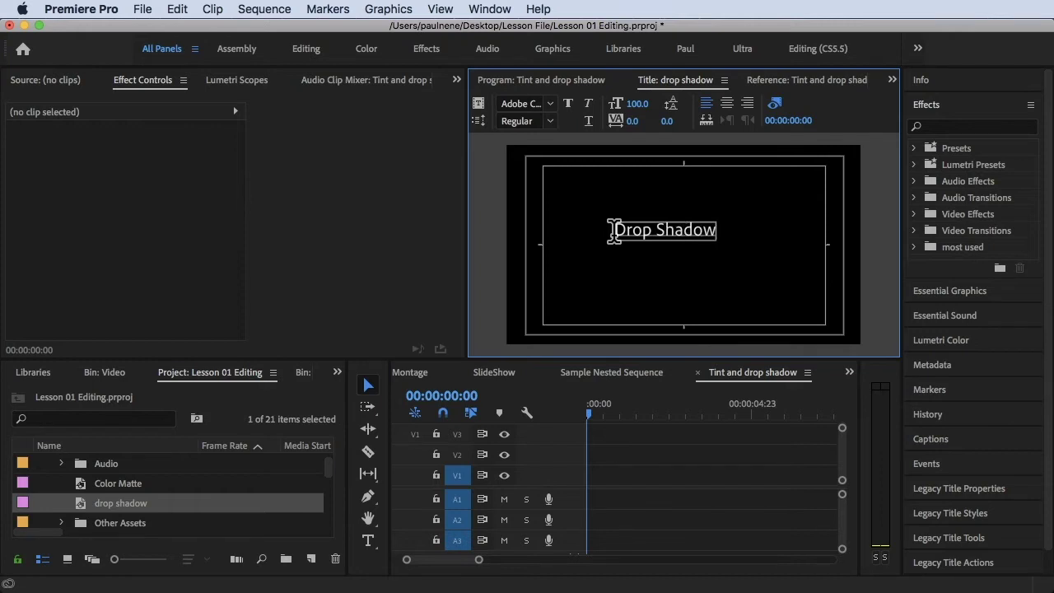
pyautogui.press('super+a')
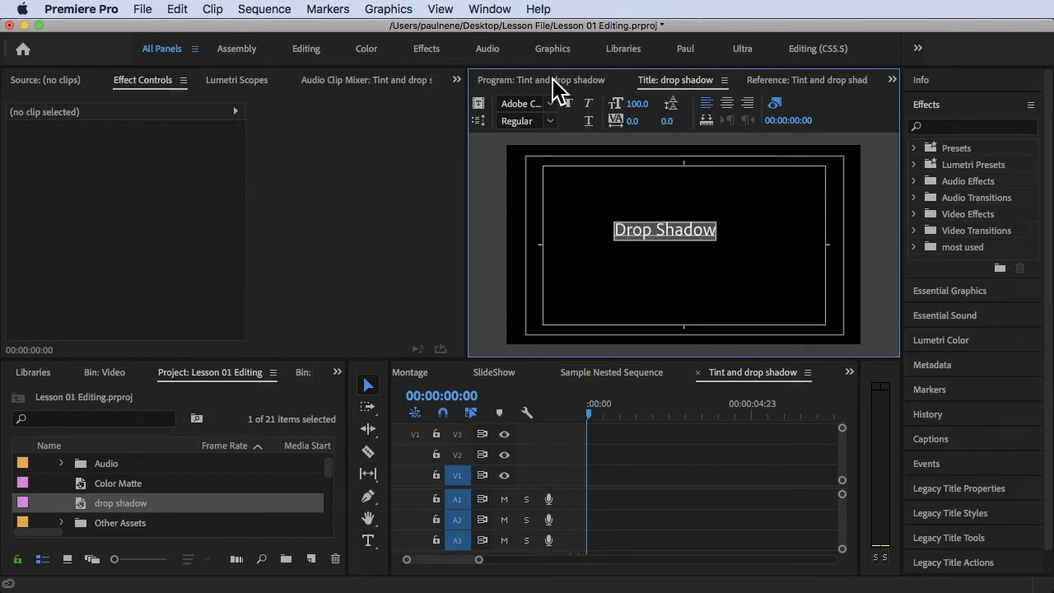
pyautogui.click(548, 122)
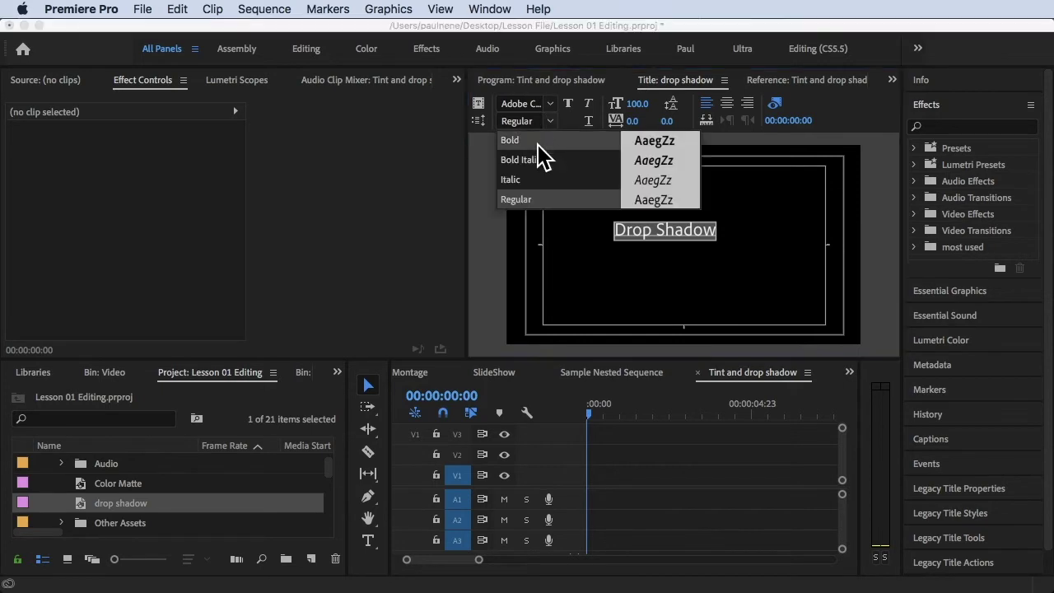
pyautogui.click(534, 140)
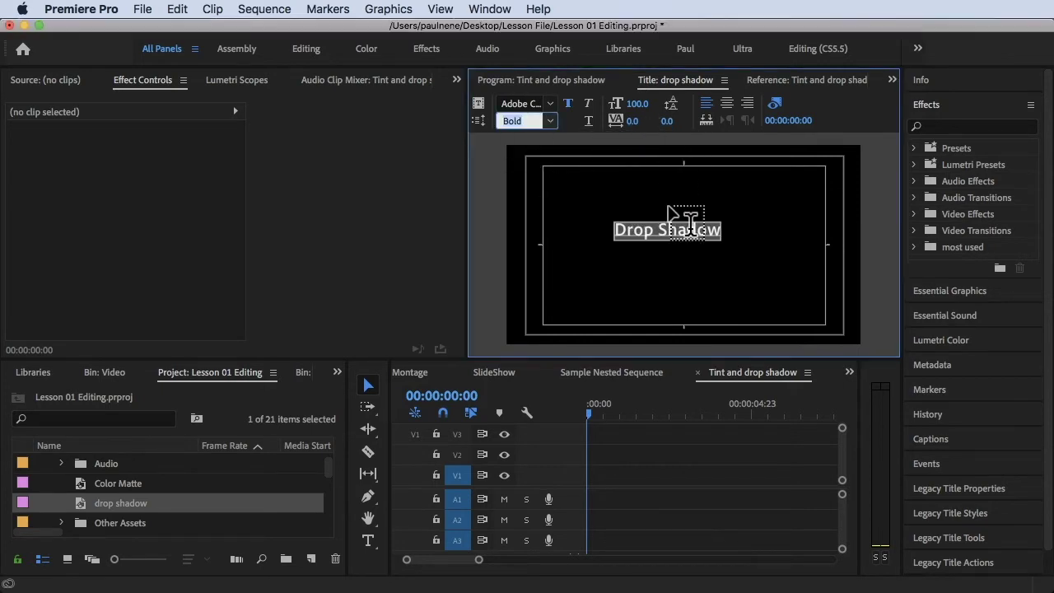
pyautogui.moveTo(637, 104)
pyautogui.mouseDown()
pyautogui.moveTo(706, 104)
pyautogui.moveTo(649, 107)
pyautogui.mouseUp()
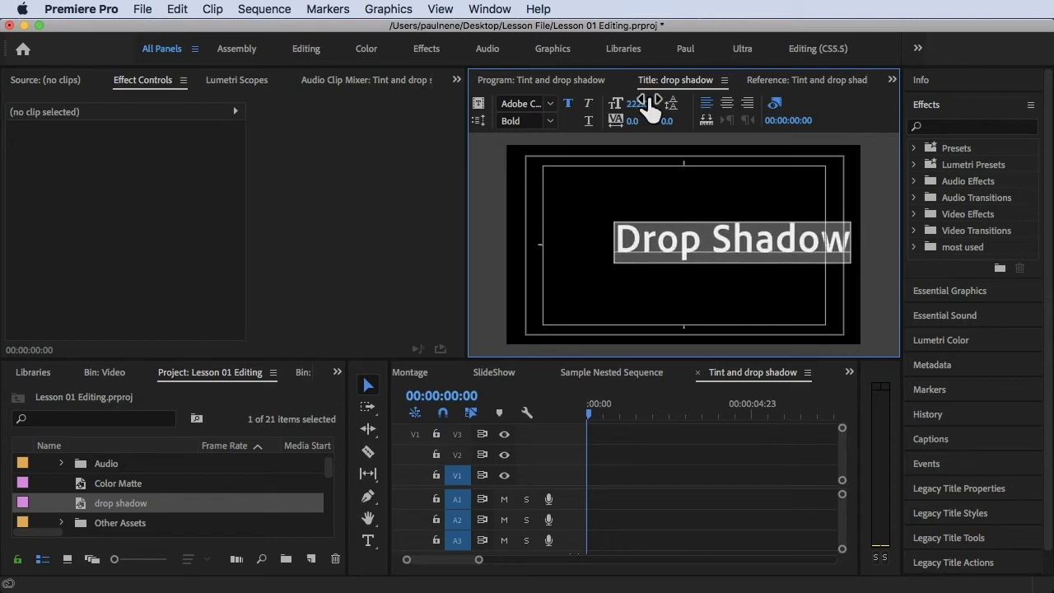
# - Centre the title text vertically and horizontally on the canvas
pyautogui.scroll(-1, 976, 452)
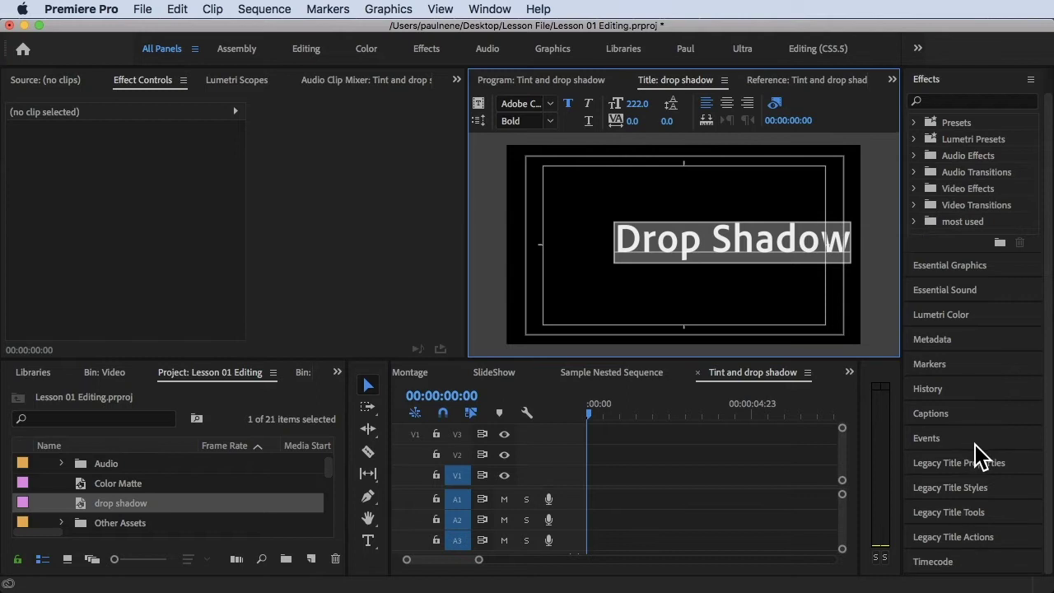
pyautogui.click(947, 543)
pyautogui.moveTo(1016, 439); pyautogui.dragTo(1015, 461)
pyautogui.click(1020, 421)
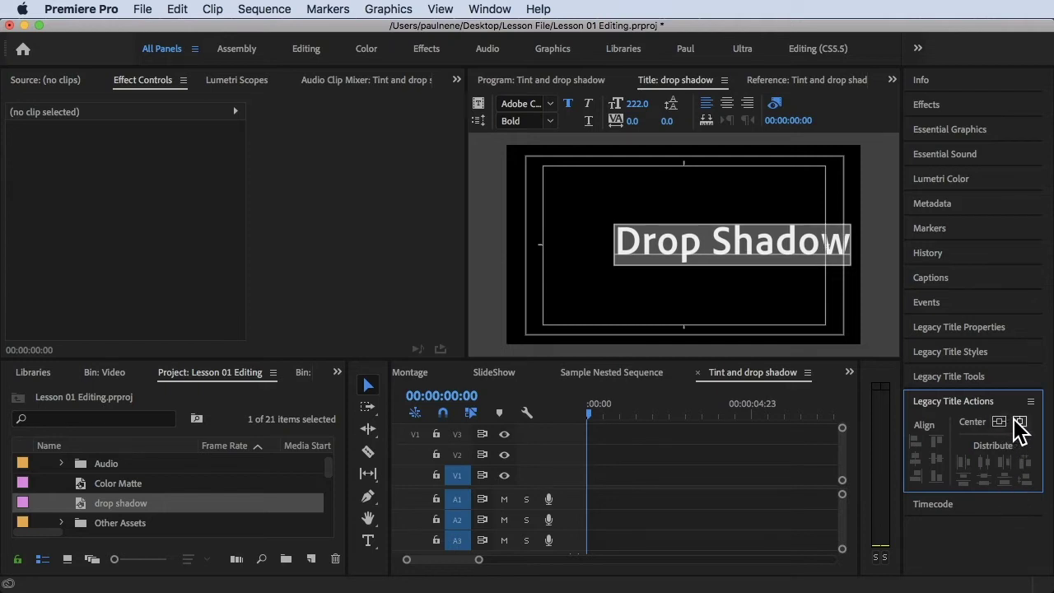
pyautogui.click(999, 421)
pyautogui.click(712, 223)
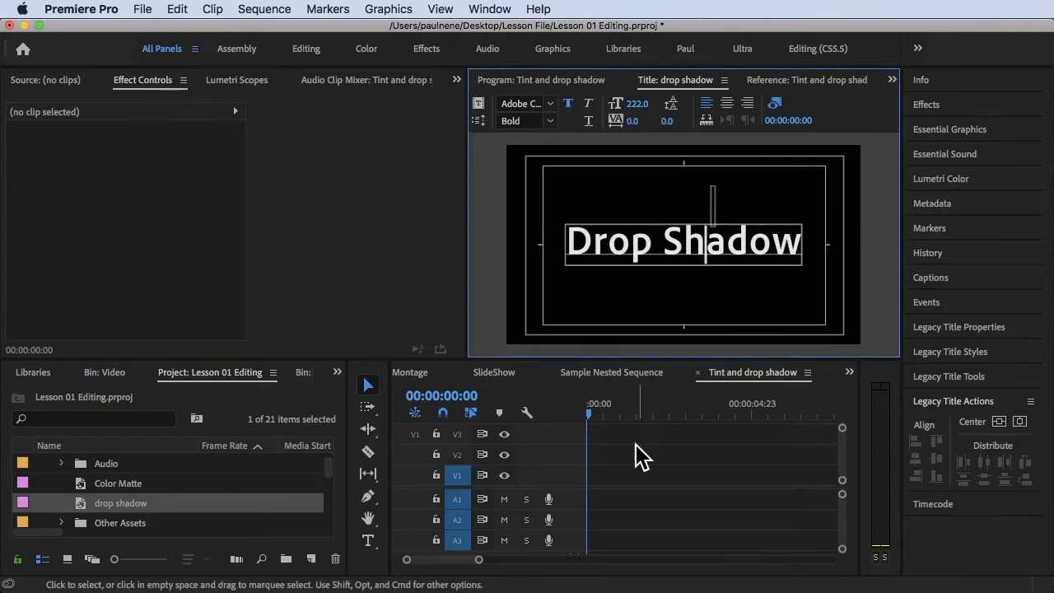
pyautogui.click(568, 407)
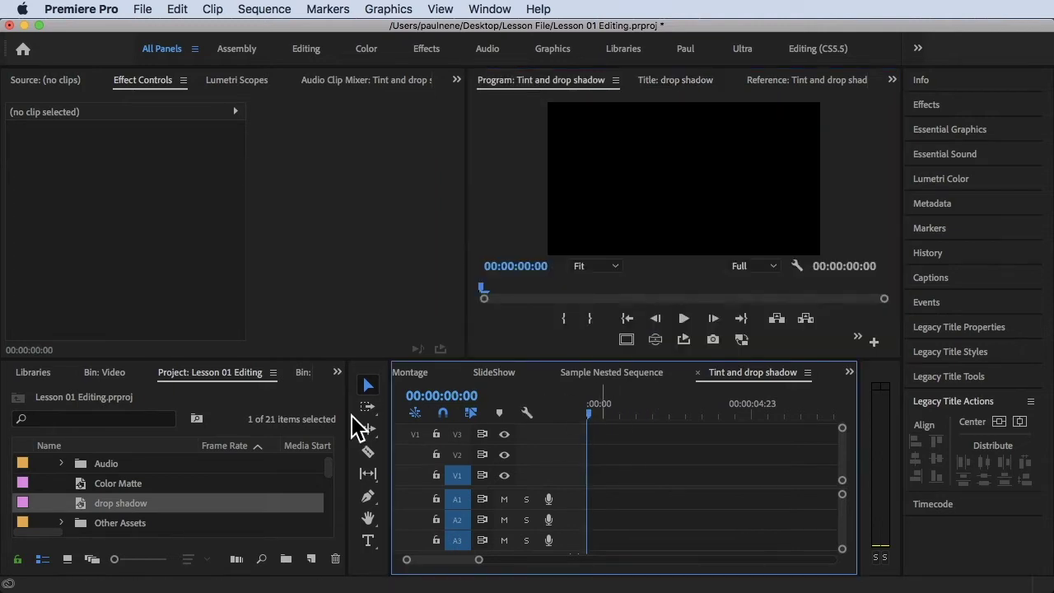
# - Drop the drop shadow title at 00:00 in the sequence, preview it, and move it to V2
pyautogui.click(122, 504)
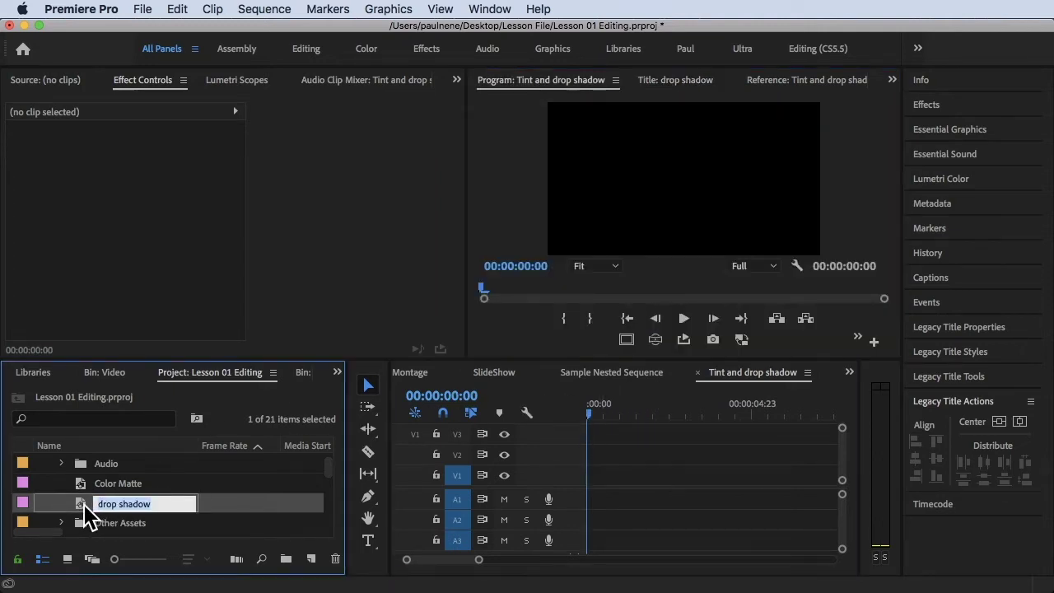
pyautogui.doubleClick(87, 504)
pyautogui.moveTo(93, 512); pyautogui.dragTo(581, 471)
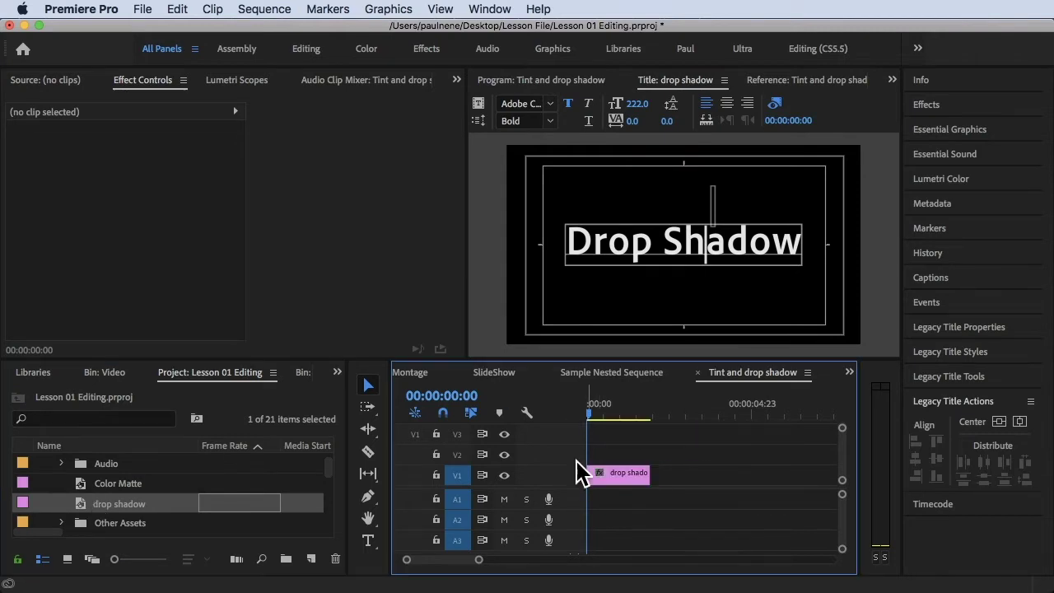
pyautogui.moveTo(610, 409); pyautogui.dragTo(601, 411)
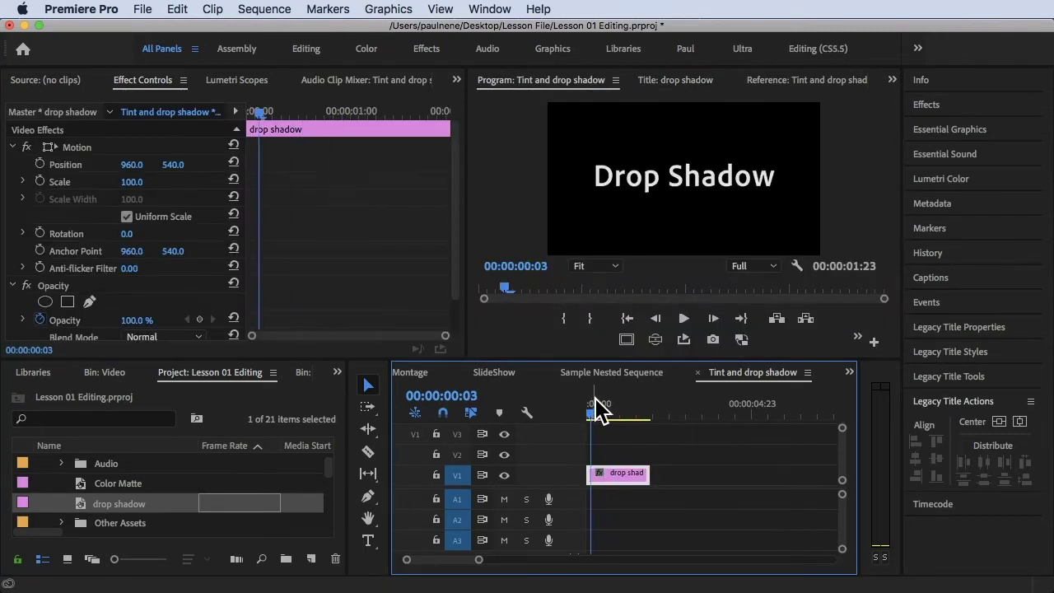
pyautogui.click(686, 320)
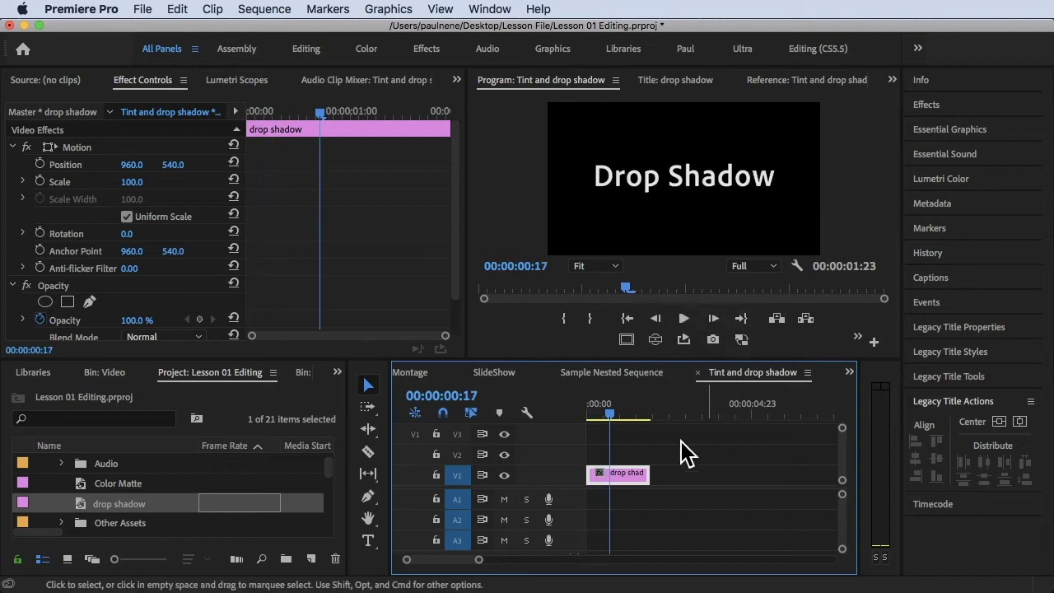
pyautogui.moveTo(622, 476); pyautogui.dragTo(628, 455)
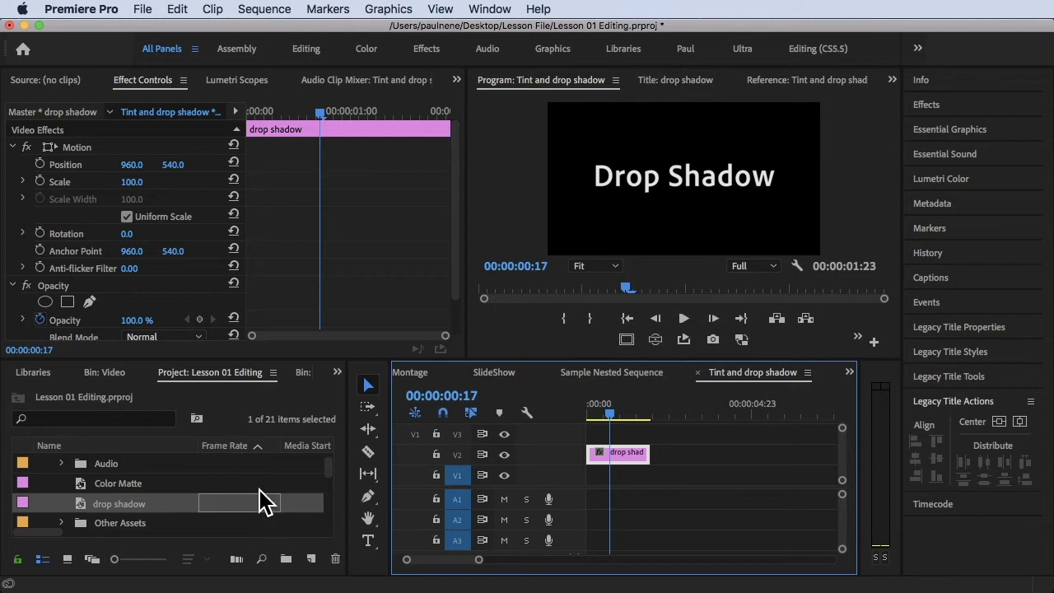
pyautogui.click(311, 560)
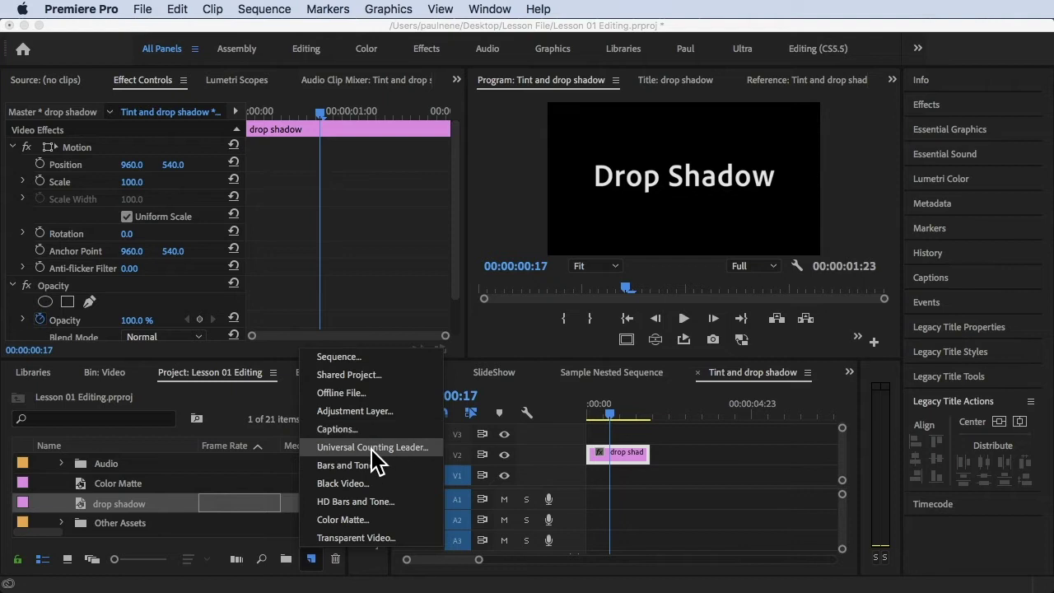
pyautogui.click(370, 520)
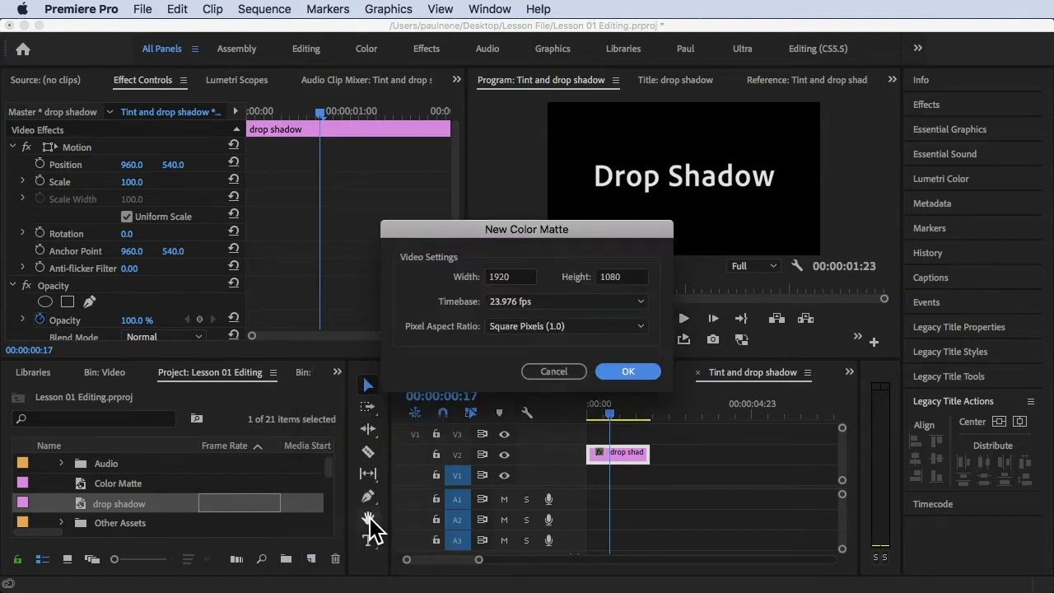
pyautogui.click(631, 371)
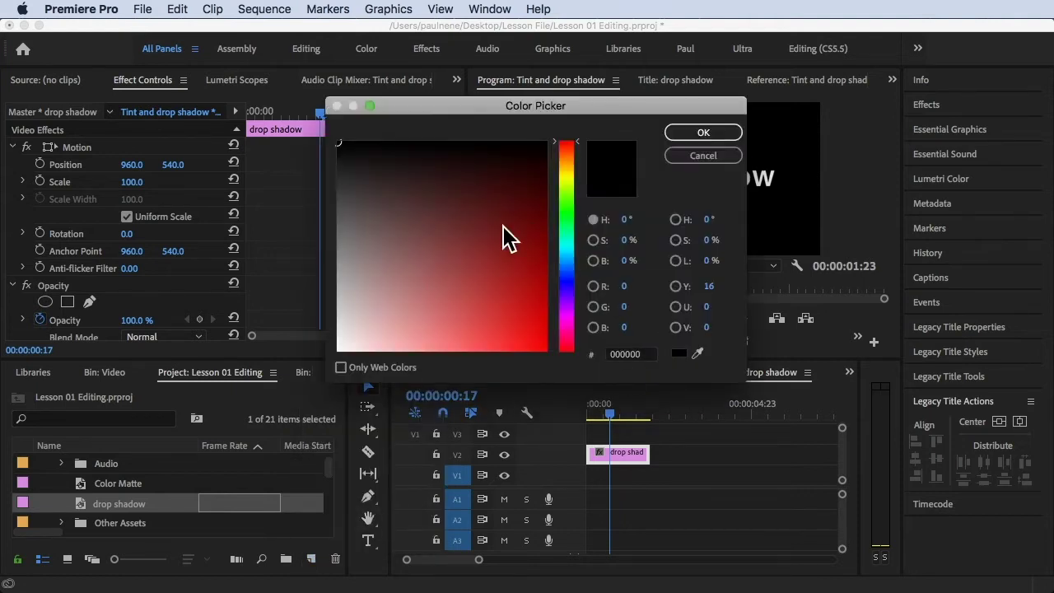
pyautogui.click(484, 271)
pyautogui.click(566, 261)
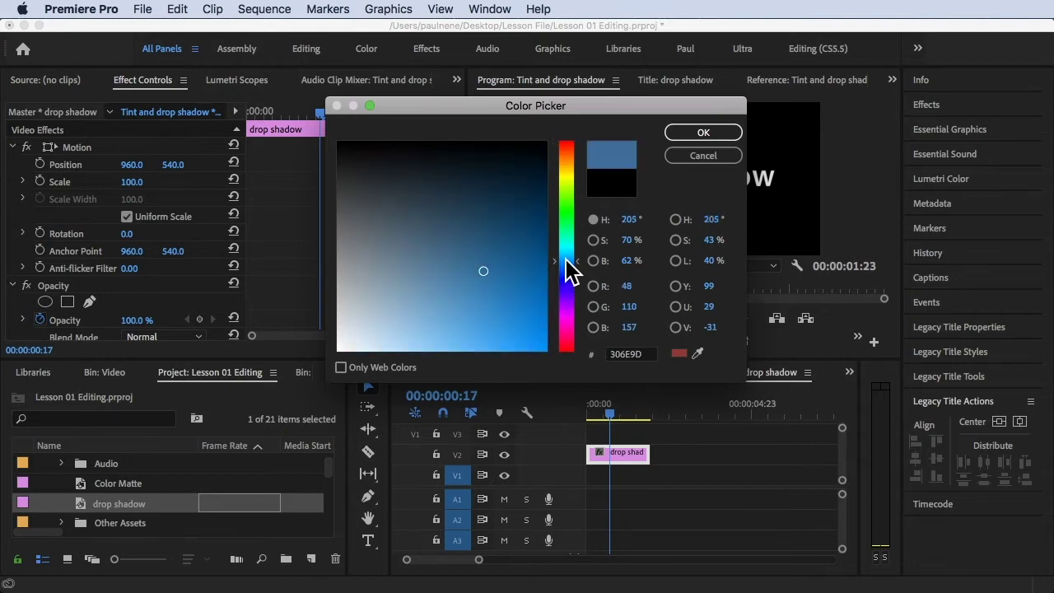
pyautogui.moveTo(476, 280)
pyautogui.mouseDown()
pyautogui.moveTo(442, 357)
pyautogui.moveTo(480, 353)
pyautogui.mouseUp()
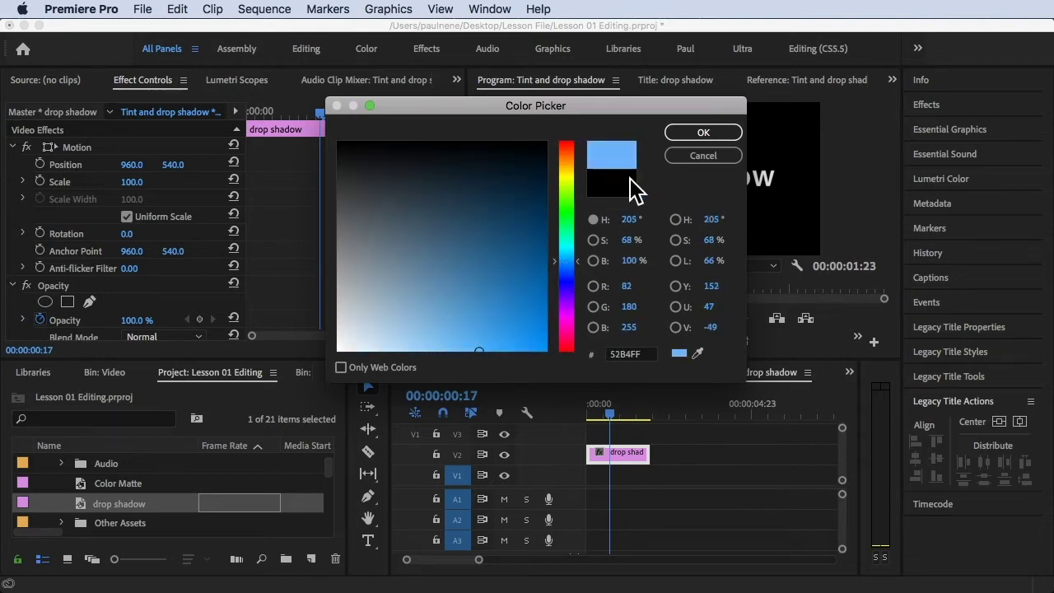
pyautogui.click(697, 133)
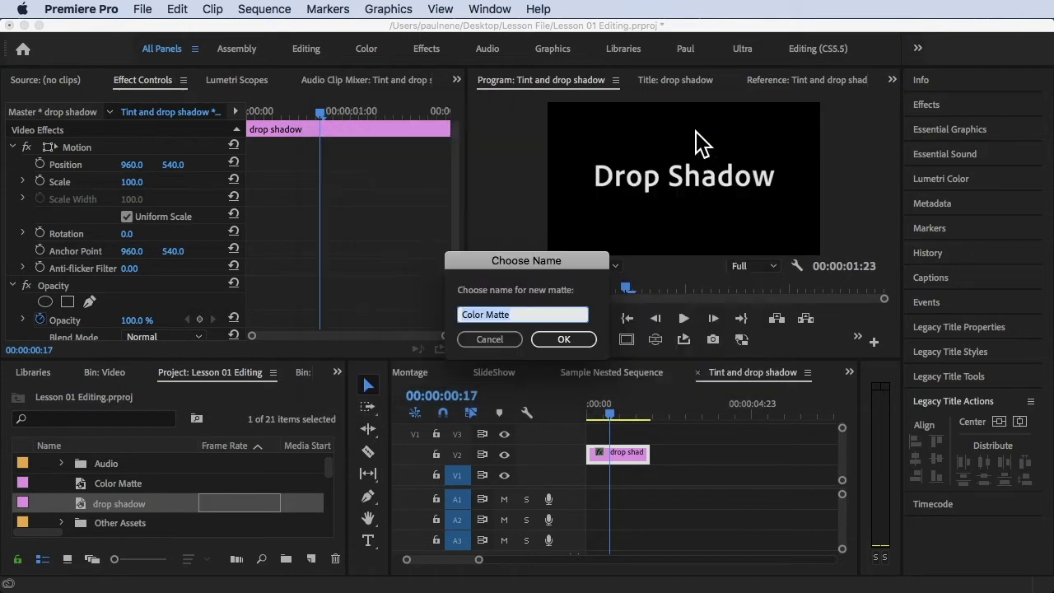
pyautogui.click(557, 340)
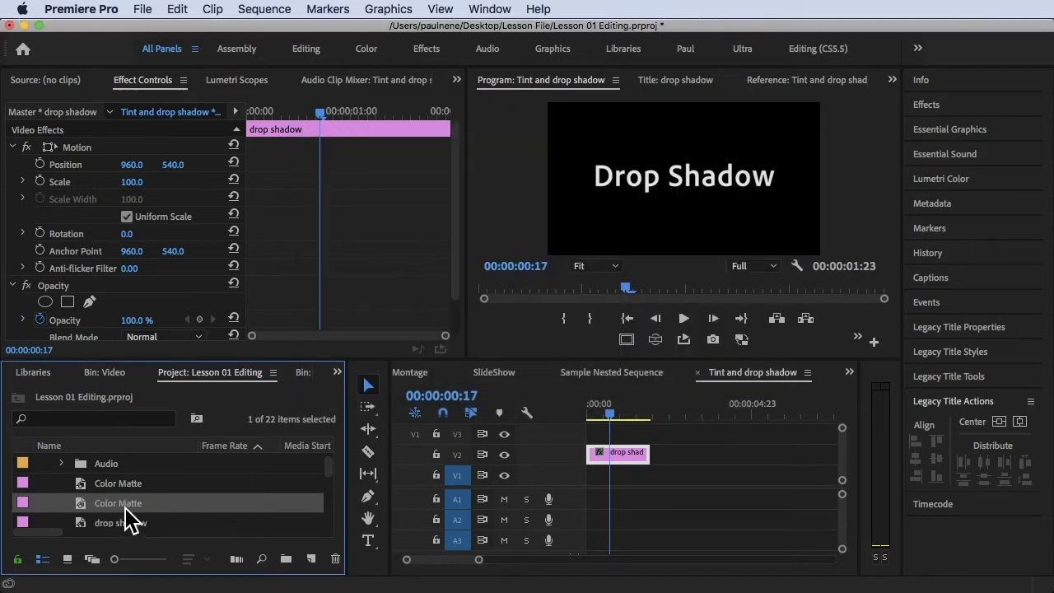
pyautogui.moveTo(156, 497); pyautogui.dragTo(587, 476)
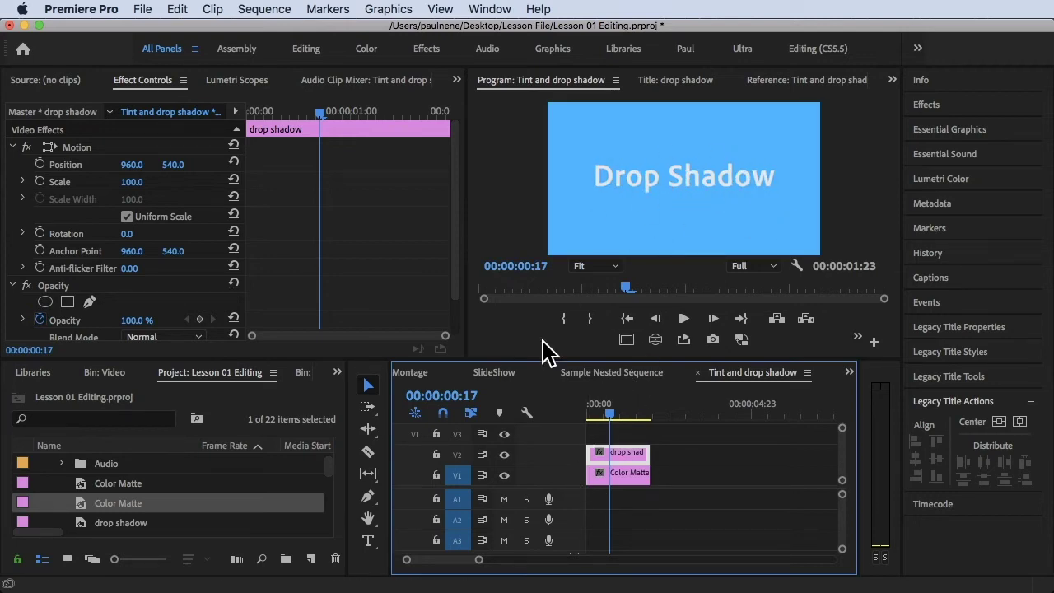
pyautogui.click(616, 476)
# - Search the Effects panel for 'drop sha' and drag Drop Shadow onto the V2 title clip
pyautogui.click(626, 451)
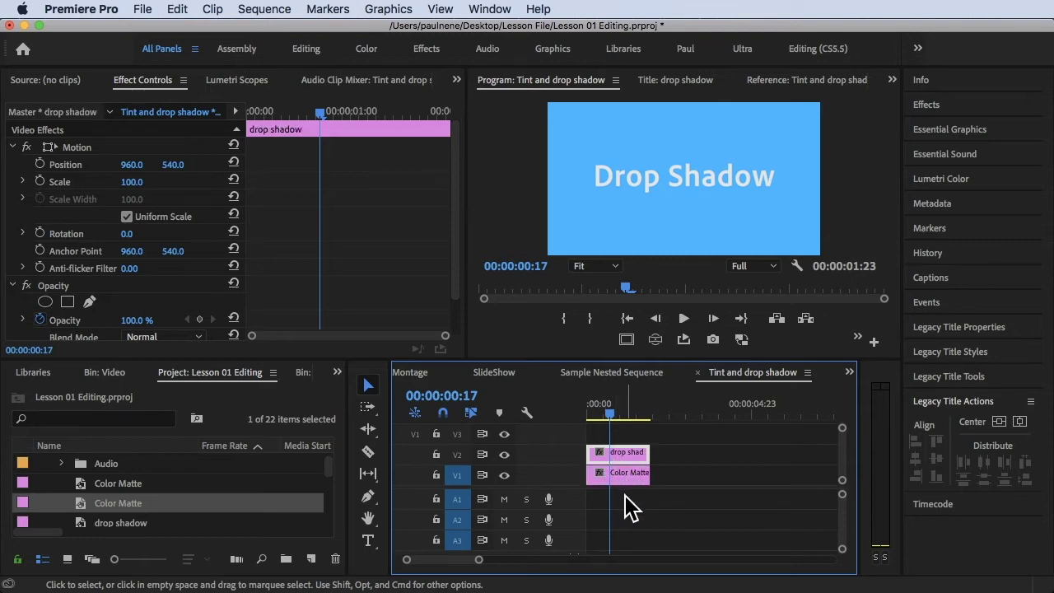
pyautogui.click(631, 475)
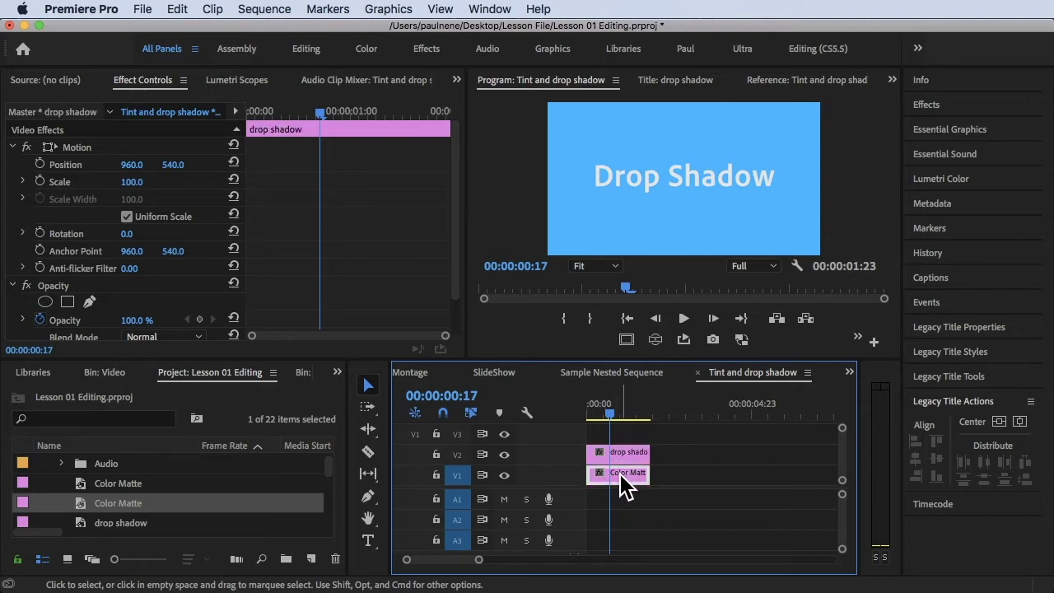
pyautogui.click(619, 453)
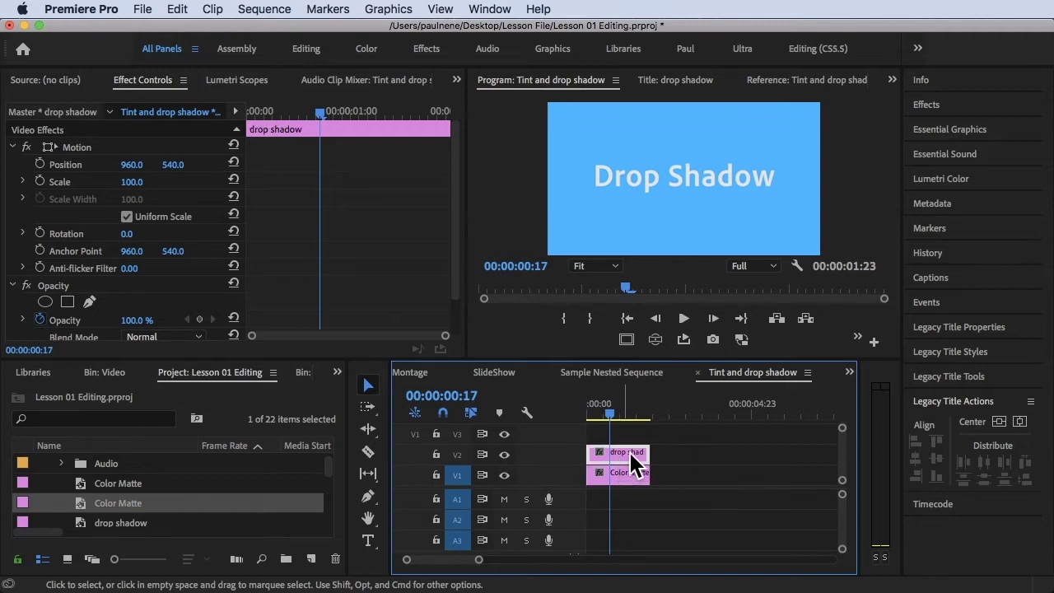
pyautogui.click(945, 105)
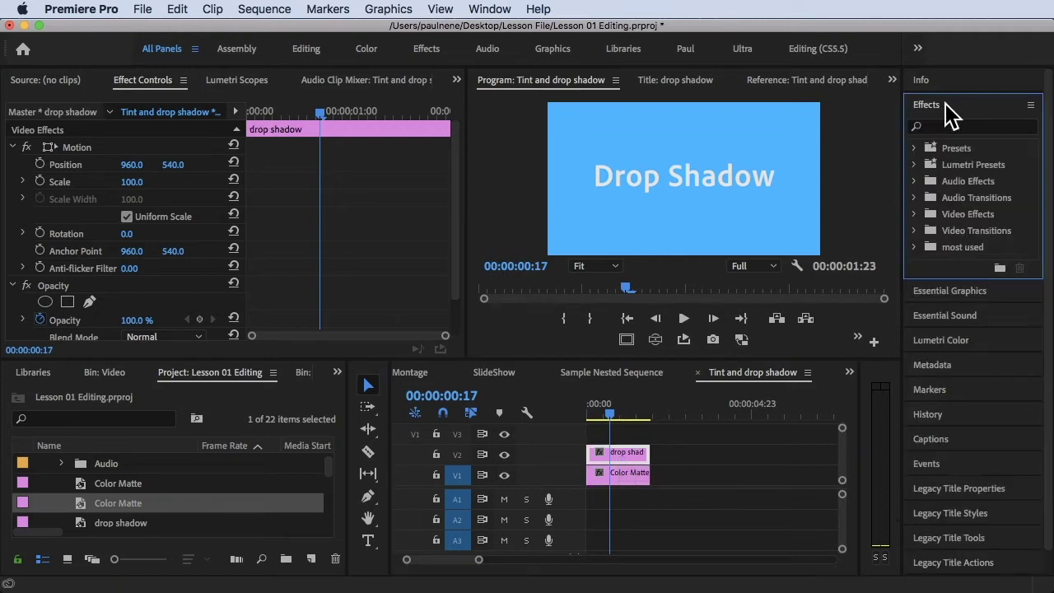
pyautogui.click(959, 126)
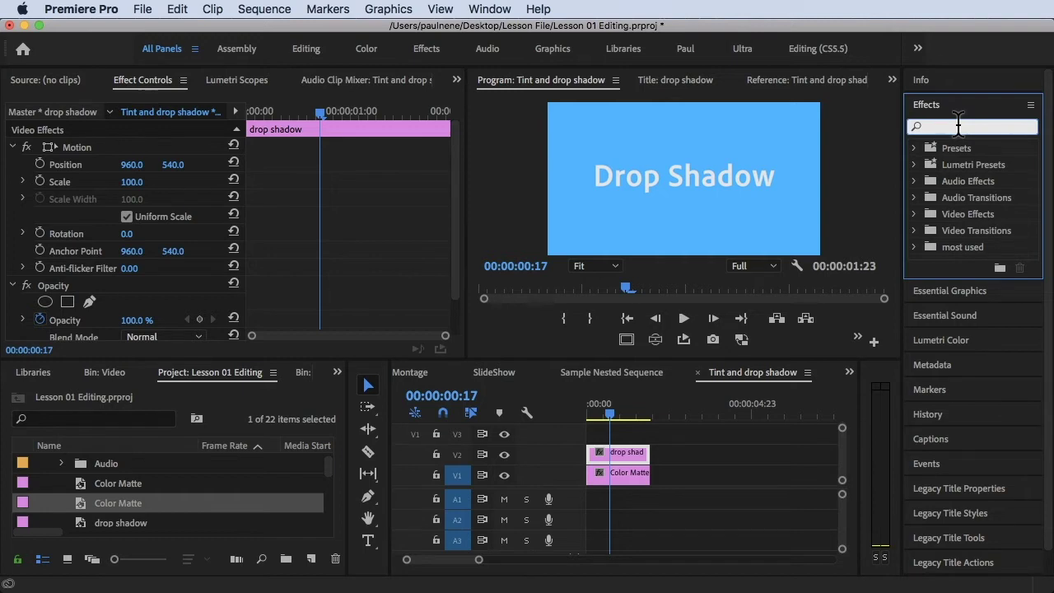
pyautogui.write('drop shadow')
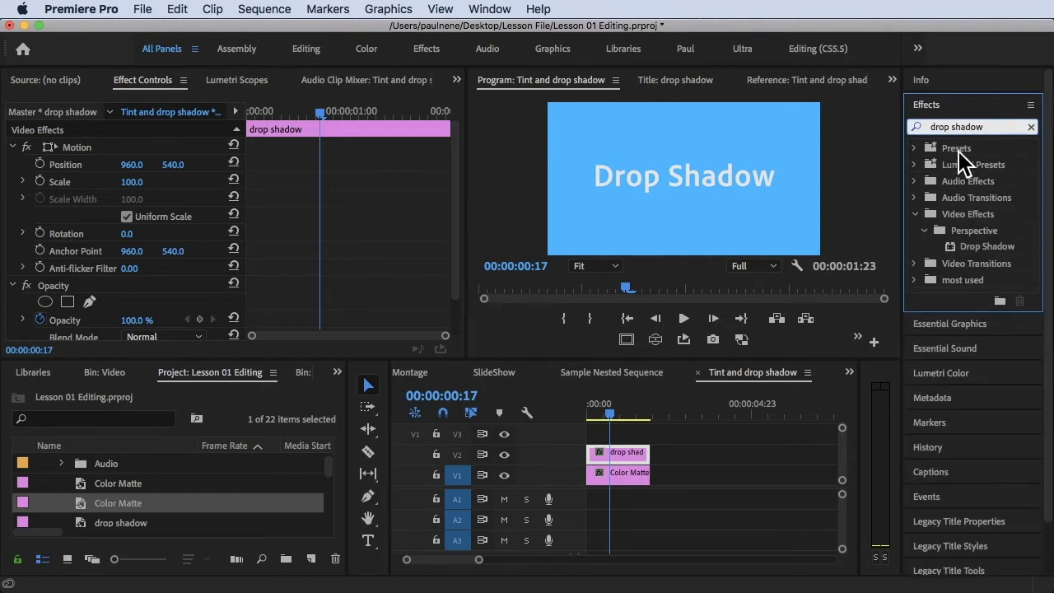
pyautogui.click(1005, 247)
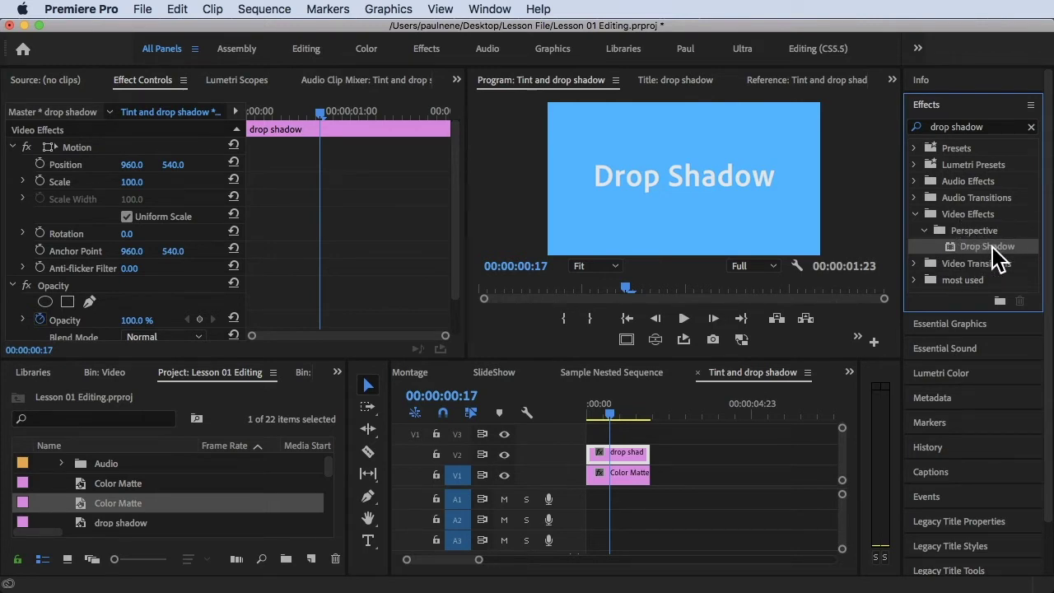
pyautogui.moveTo(992, 251); pyautogui.dragTo(613, 450)
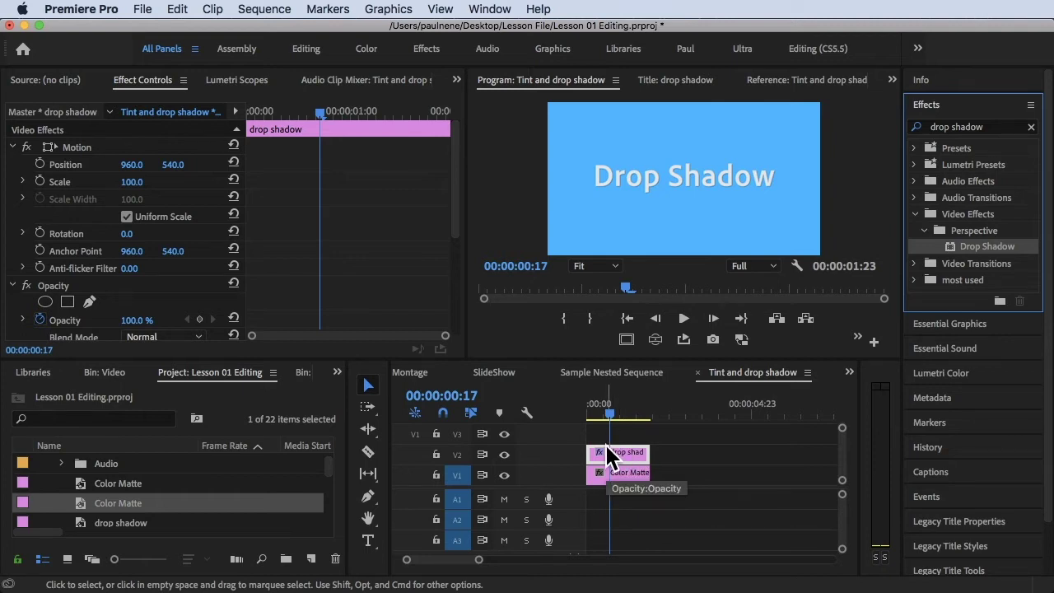
pyautogui.click(630, 458)
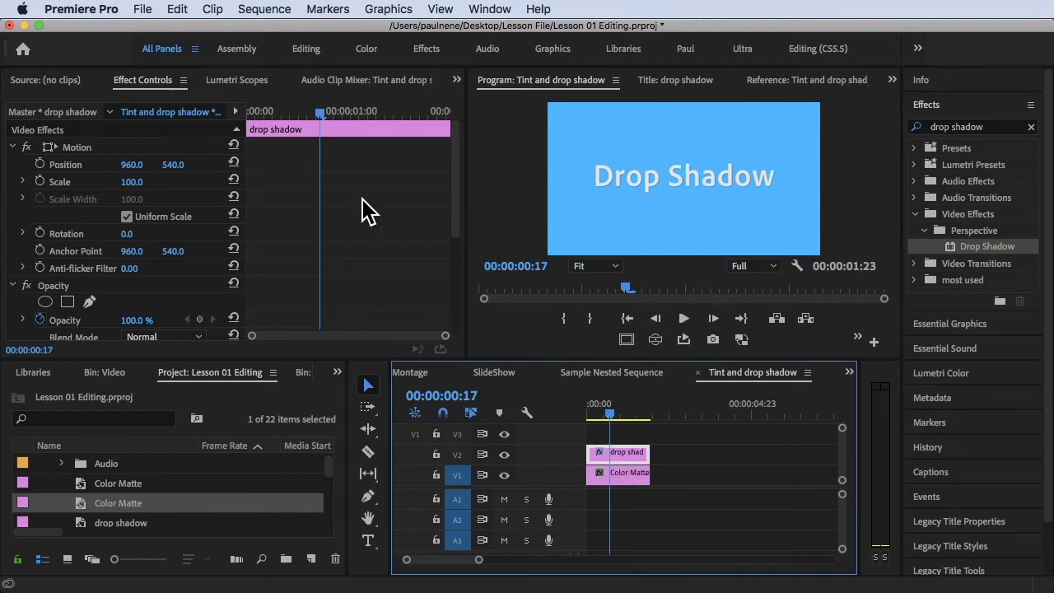
pyautogui.click(148, 85)
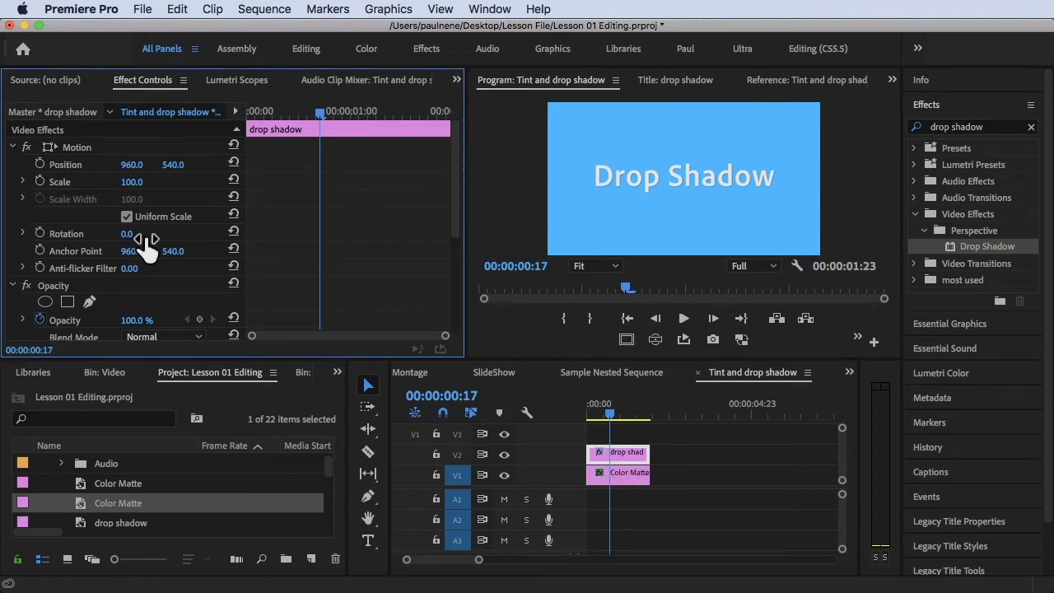
# - Scrub the title shadow's Direction from 135° to 103° and its Distance down to 1.0
pyautogui.scroll(-5, 149, 231)
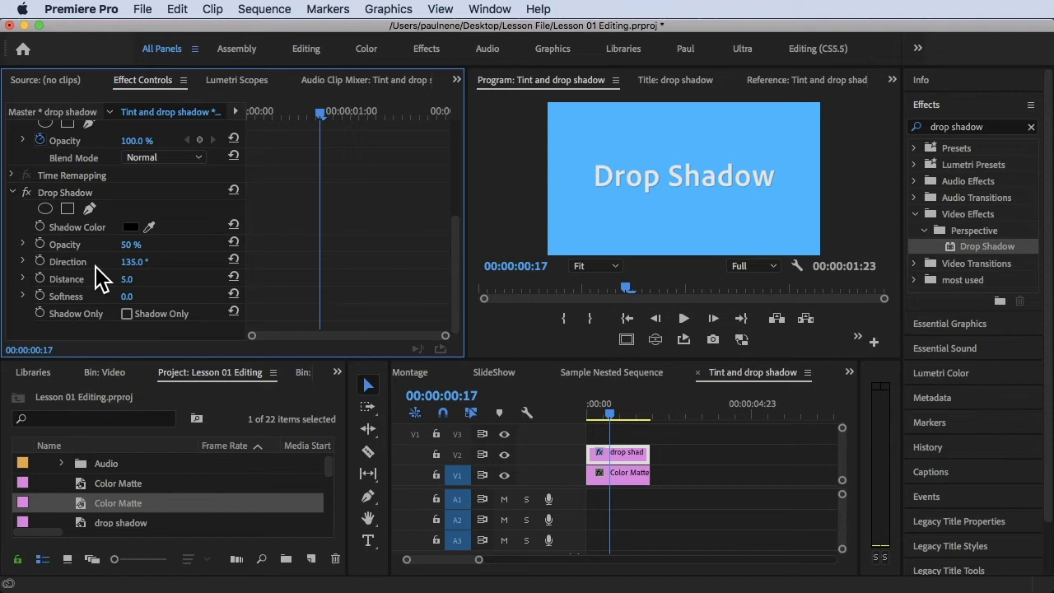
pyautogui.moveTo(132, 261); pyautogui.dragTo(122, 290)
pyautogui.moveTo(125, 282)
pyautogui.mouseDown()
pyautogui.moveTo(148, 282)
pyautogui.moveTo(108, 283)
pyautogui.mouseUp()
# - Push the title shadow's Distance out to 153 and change its Direction to -12°
pyautogui.moveTo(126, 279); pyautogui.dragTo(170, 279)
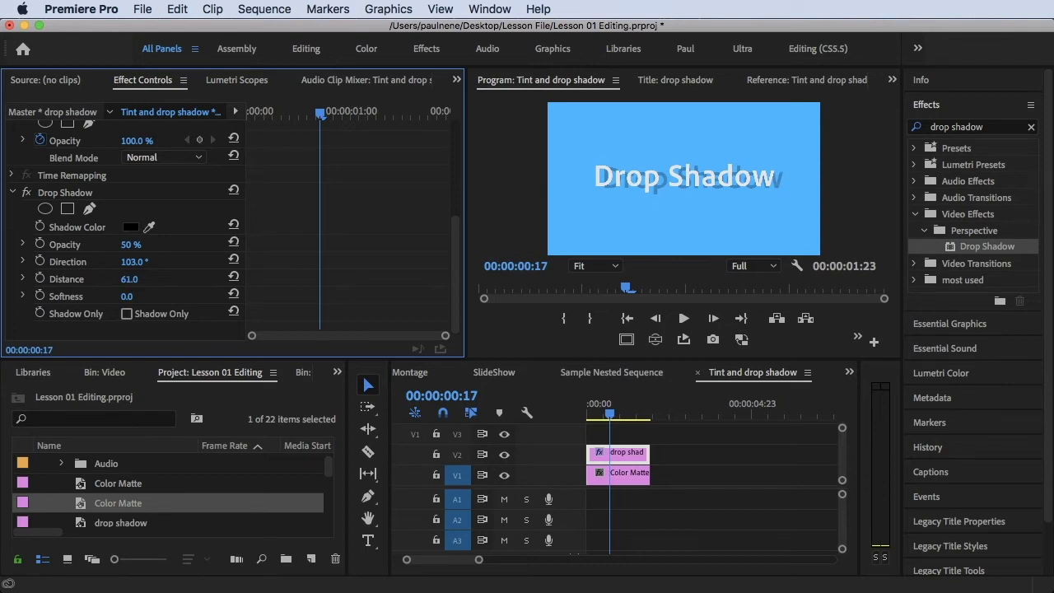
pyautogui.moveTo(130, 279); pyautogui.dragTo(387, 279)
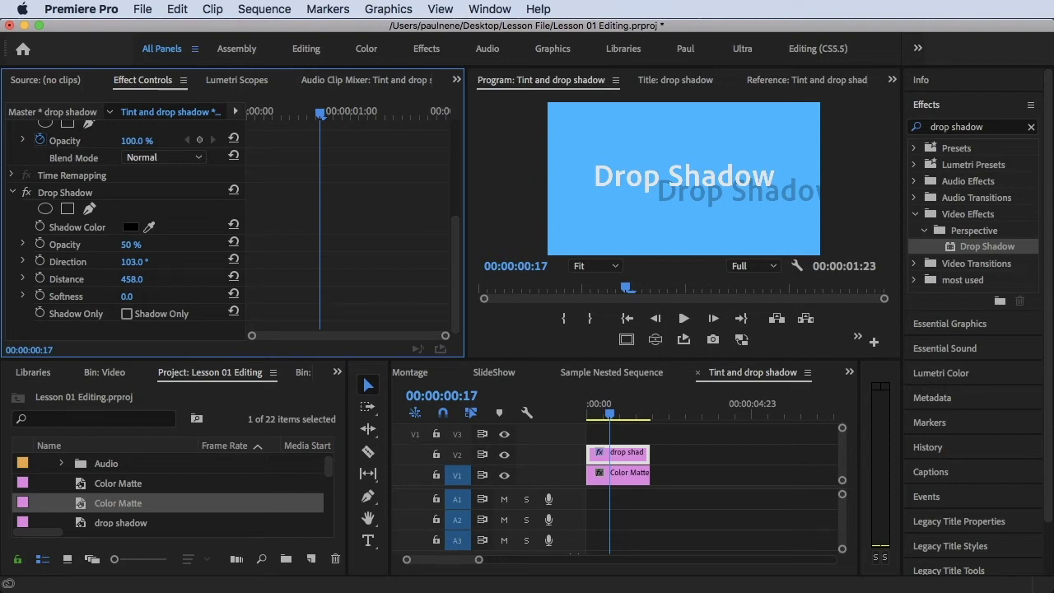
pyautogui.moveTo(132, 279)
pyautogui.mouseDown()
pyautogui.moveTo(98, 279)
pyautogui.moveTo(145, 280)
pyautogui.mouseUp()
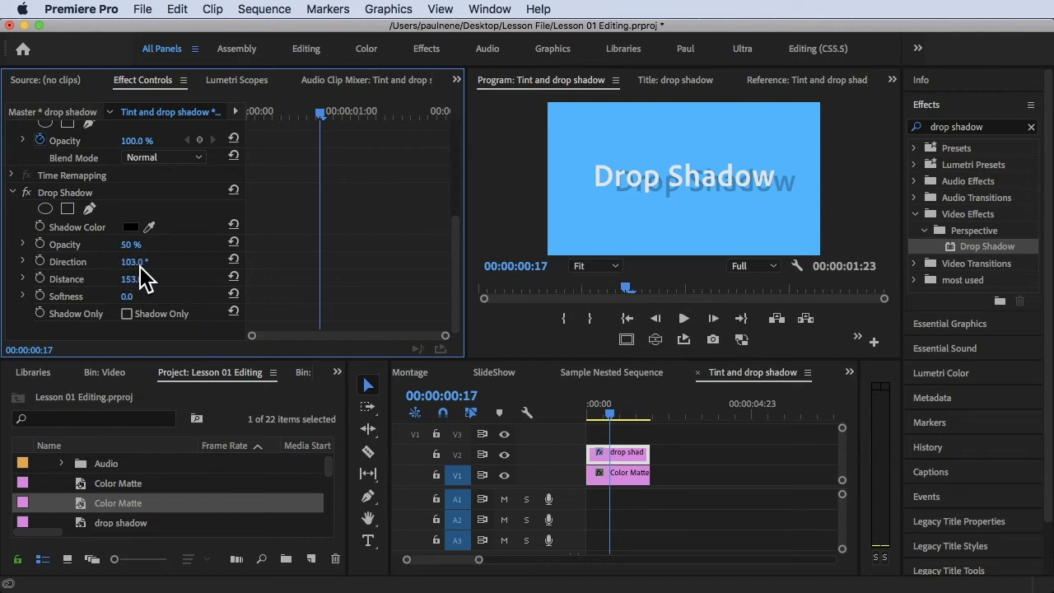
pyautogui.moveTo(134, 261)
pyautogui.mouseDown()
pyautogui.moveTo(317, 261)
pyautogui.moveTo(33, 261)
pyautogui.moveTo(151, 262)
pyautogui.mouseUp()
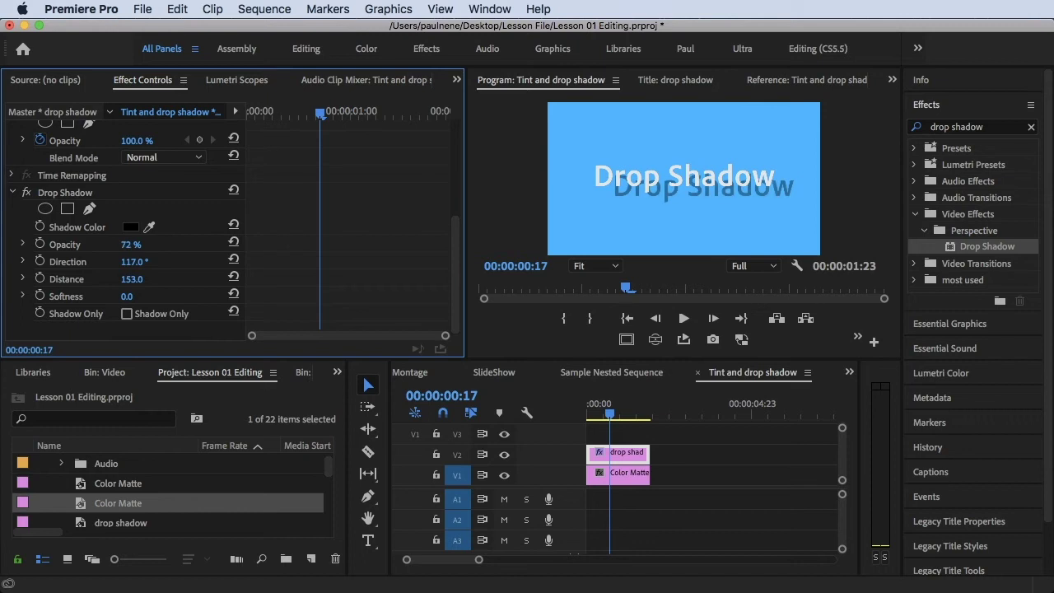
# - Try several shadow opacities, then enter 50% as the title shadow's opacity
pyautogui.moveTo(131, 244); pyautogui.dragTo(150, 244)
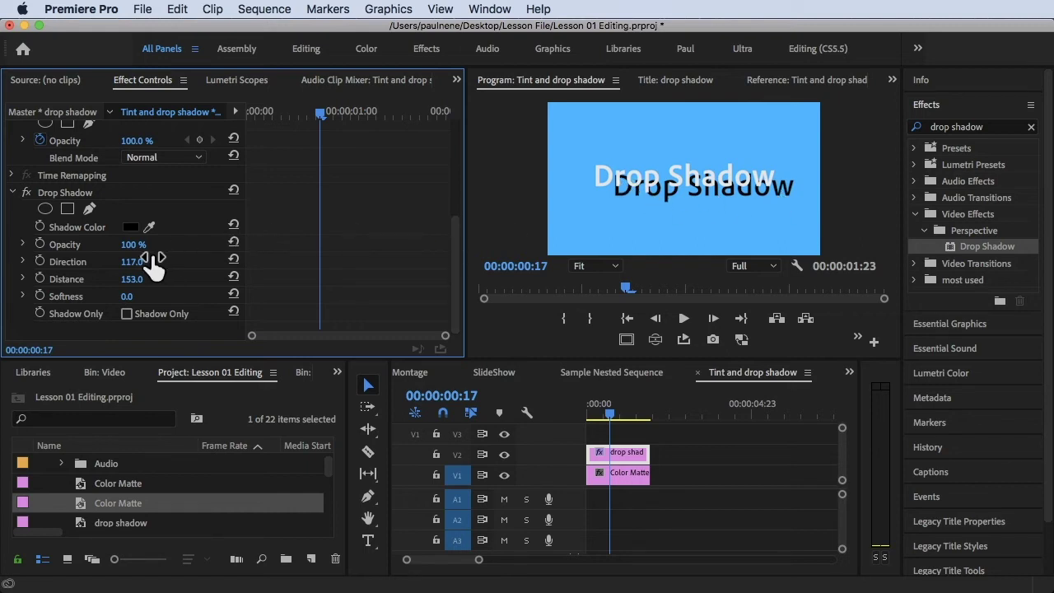
pyautogui.moveTo(132, 245); pyautogui.dragTo(126, 245)
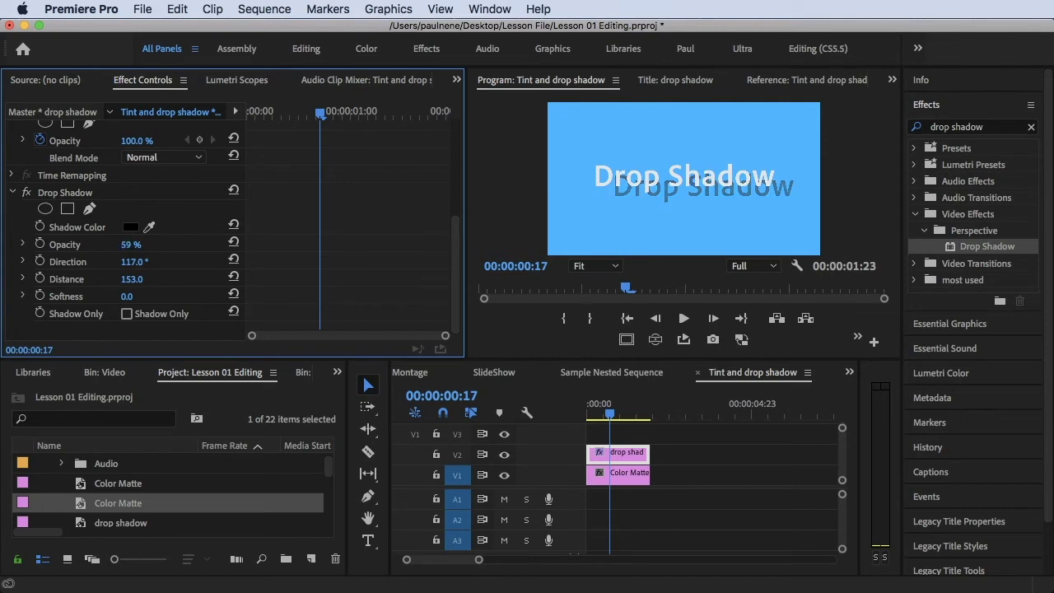
pyautogui.moveTo(130, 244); pyautogui.dragTo(122, 244)
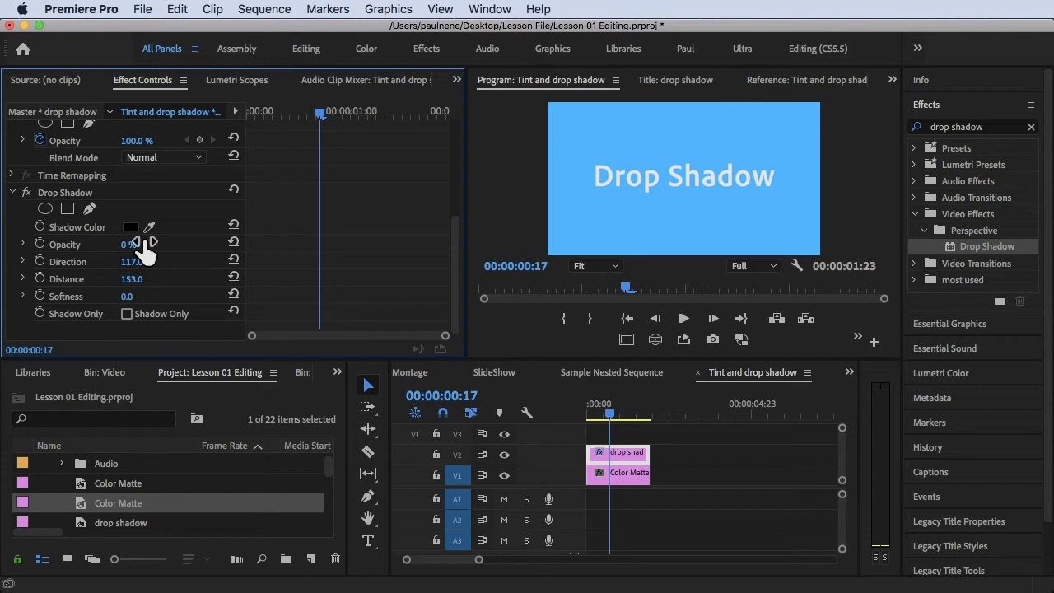
pyautogui.moveTo(145, 247); pyautogui.dragTo(153, 245)
pyautogui.click(130, 245)
pyautogui.write('50')
pyautogui.press('Return')
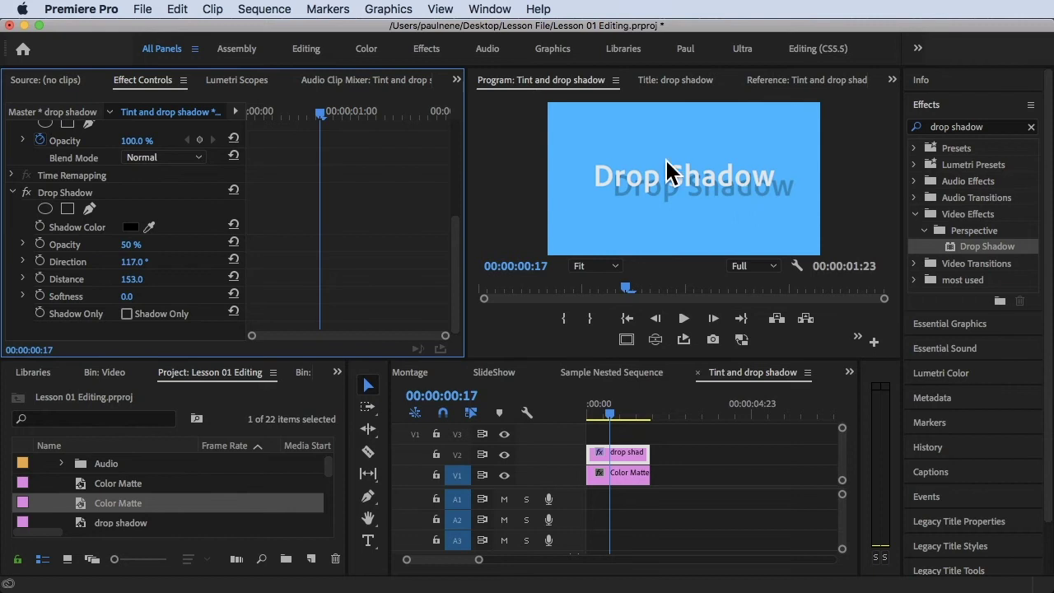
pyautogui.click(130, 228)
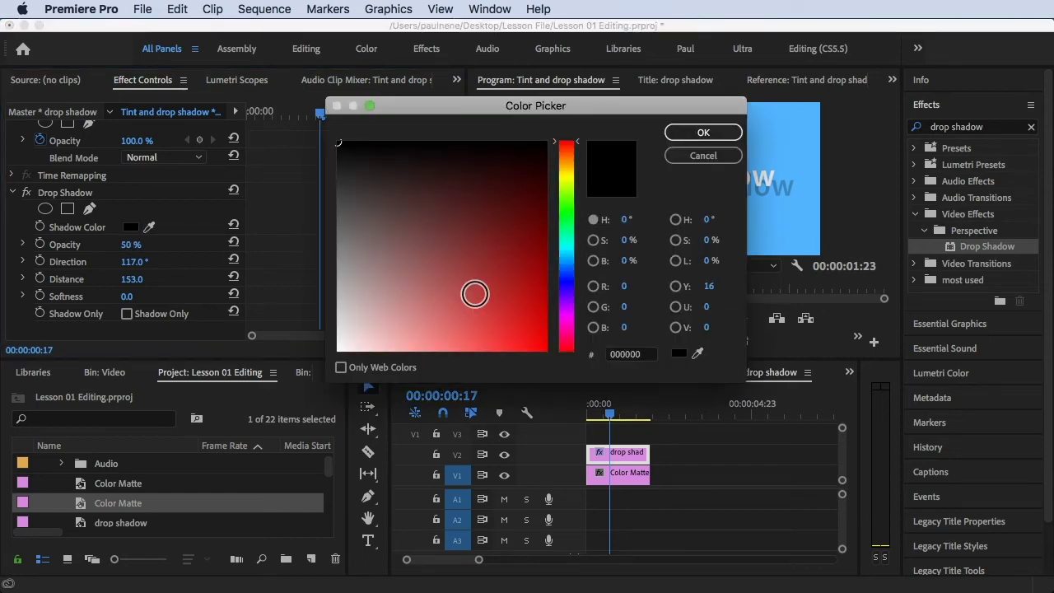
# - Try red and green shadow colours in the Color Picker, then settle on near-black
pyautogui.moveTo(399, 198)
pyautogui.mouseDown()
pyautogui.moveTo(420, 195)
pyautogui.moveTo(494, 255)
pyautogui.moveTo(388, 182)
pyautogui.moveTo(482, 209)
pyautogui.moveTo(486, 267)
pyautogui.moveTo(415, 304)
pyautogui.moveTo(396, 282)
pyautogui.moveTo(434, 218)
pyautogui.moveTo(468, 221)
pyautogui.mouseUp()
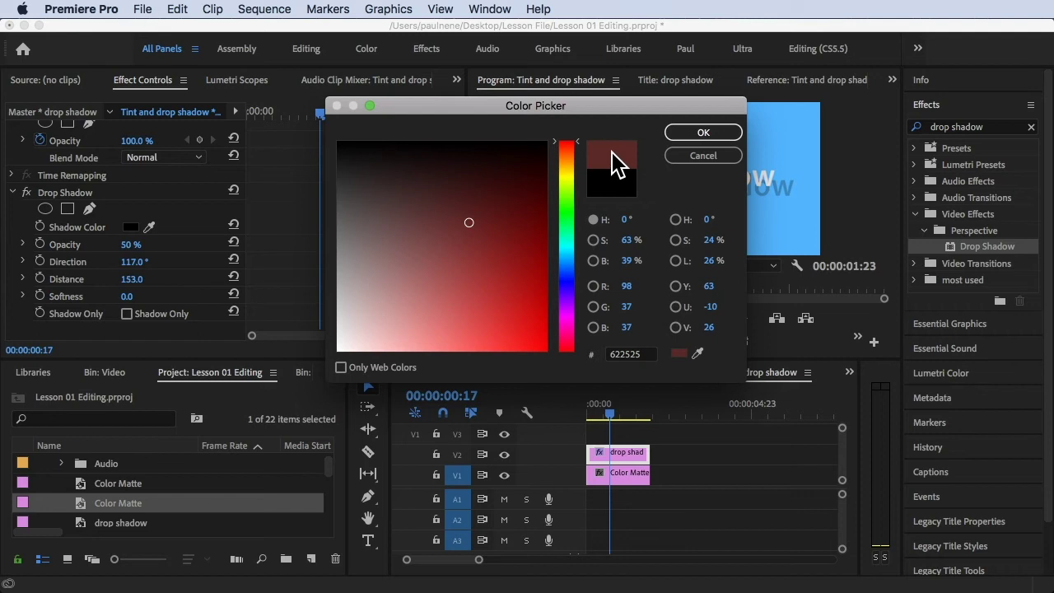
pyautogui.moveTo(468, 220)
pyautogui.mouseDown()
pyautogui.moveTo(485, 196)
pyautogui.moveTo(506, 254)
pyautogui.moveTo(433, 219)
pyautogui.moveTo(502, 170)
pyautogui.moveTo(475, 226)
pyautogui.moveTo(354, 285)
pyautogui.moveTo(368, 331)
pyautogui.moveTo(356, 327)
pyautogui.moveTo(393, 302)
pyautogui.mouseUp()
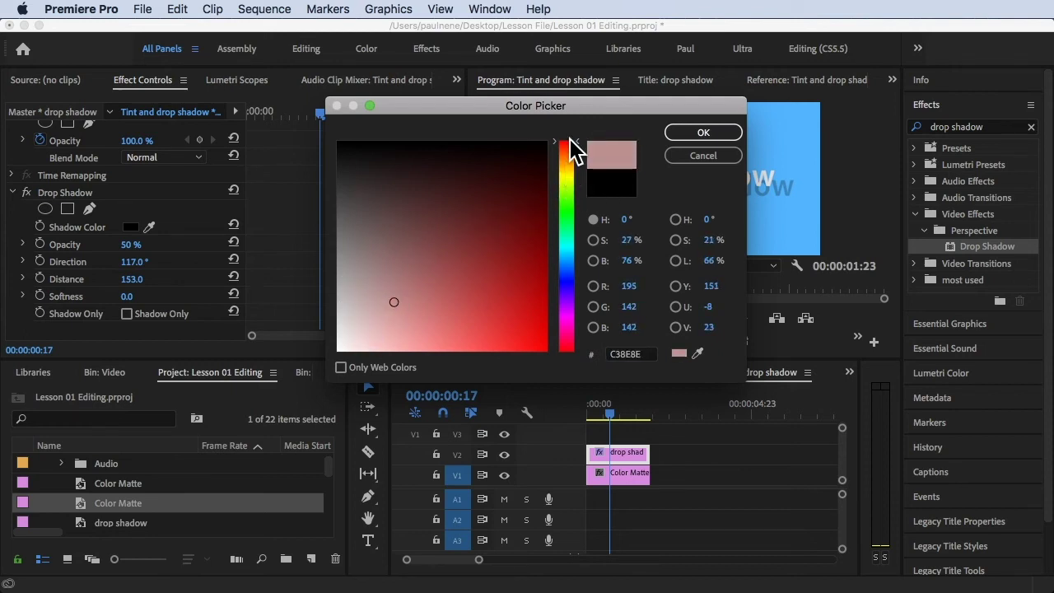
pyautogui.moveTo(577, 145); pyautogui.dragTo(568, 205)
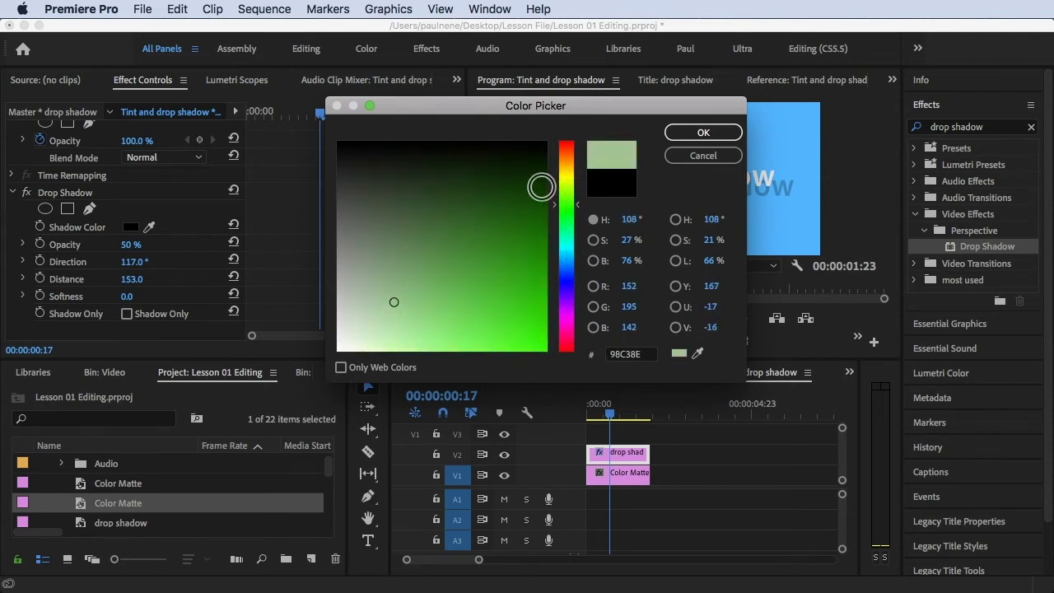
pyautogui.moveTo(485, 201); pyautogui.dragTo(369, 154)
pyautogui.click(703, 132)
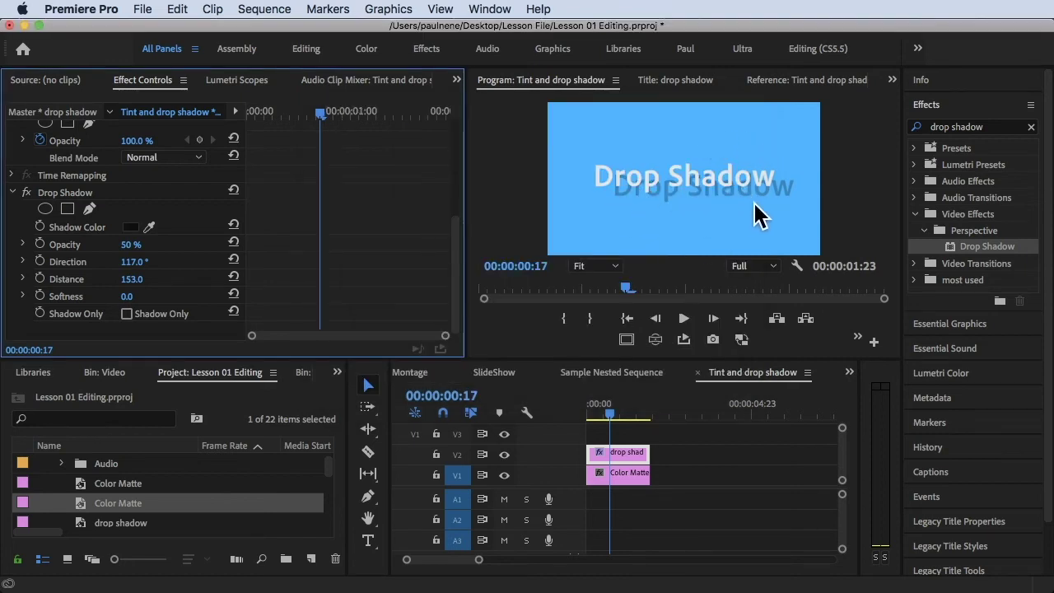
pyautogui.click(150, 227)
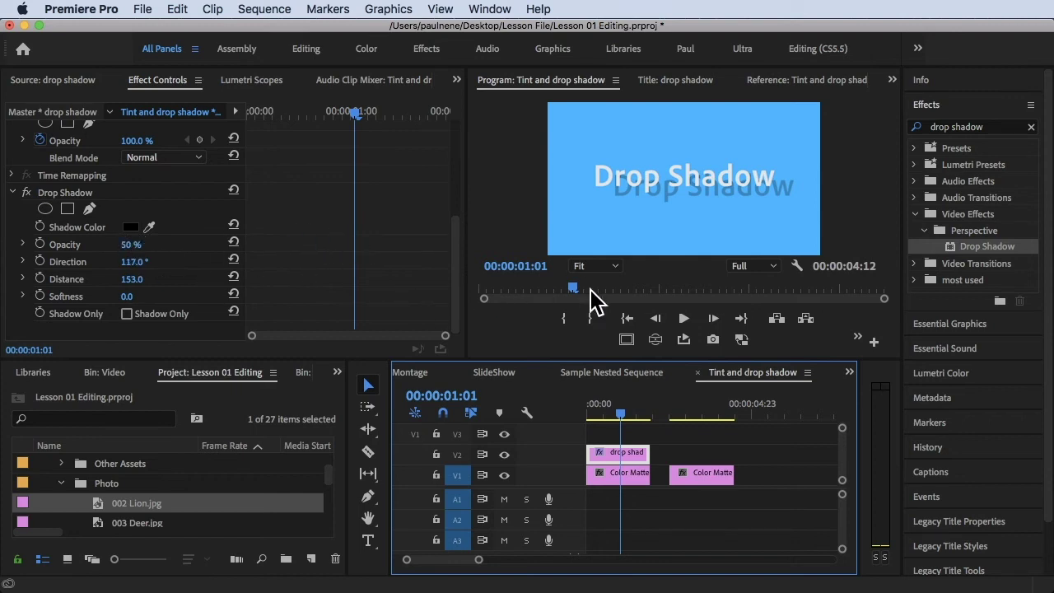
pyautogui.click(678, 183)
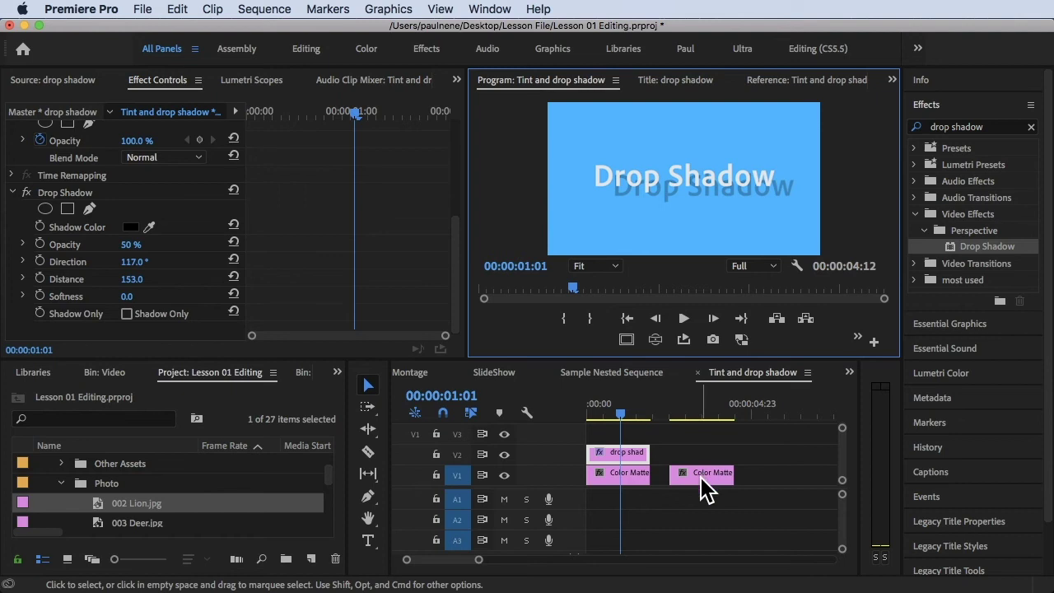
# - Place 002 Lion.jpg on V2 at 00:00:03:05 and scale it to 47.3%
pyautogui.moveTo(698, 476); pyautogui.dragTo(699, 454)
pyautogui.click(682, 410)
pyautogui.moveTo(682, 410); pyautogui.dragTo(692, 412)
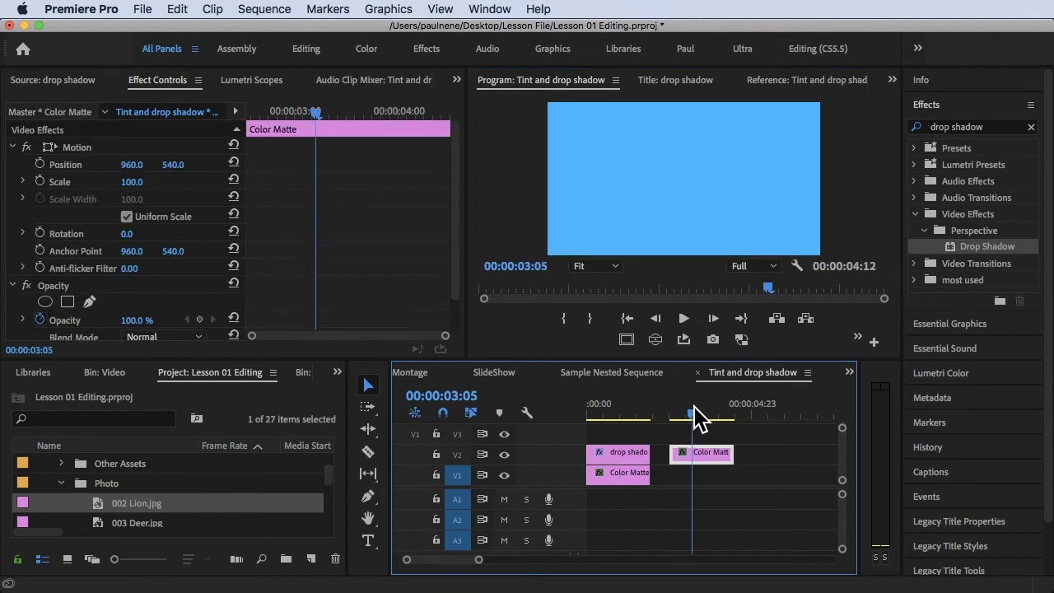
pyautogui.moveTo(183, 504); pyautogui.dragTo(710, 471)
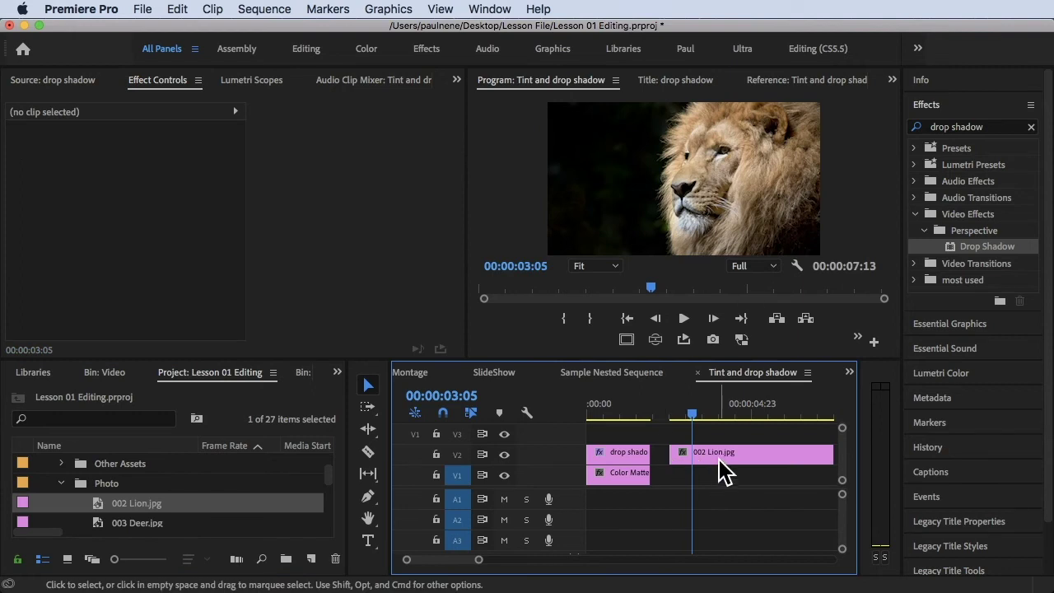
pyautogui.click(716, 471)
pyautogui.click(717, 246)
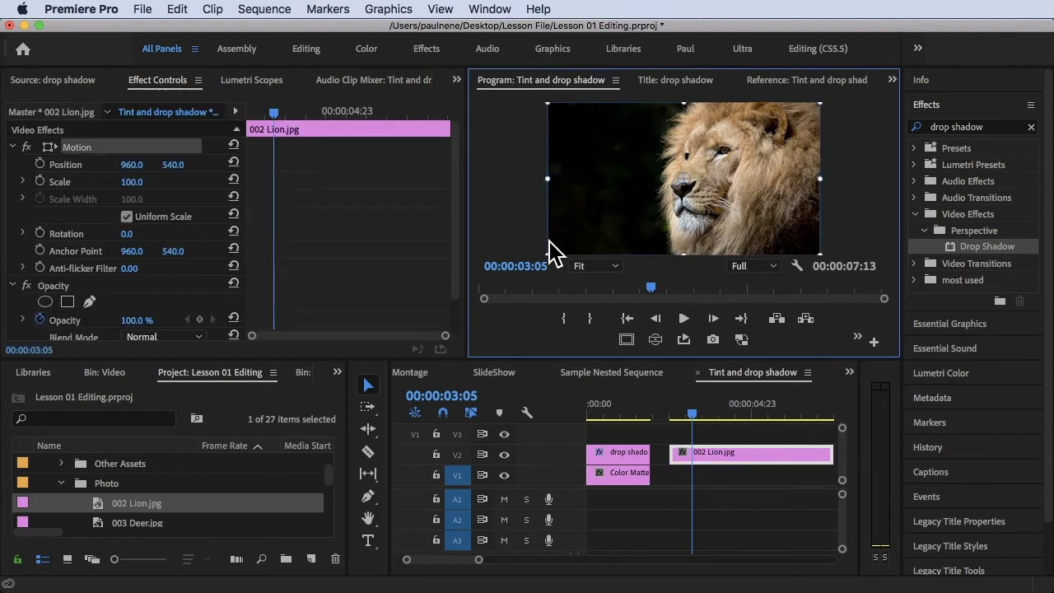
pyautogui.moveTo(548, 251); pyautogui.dragTo(619, 215)
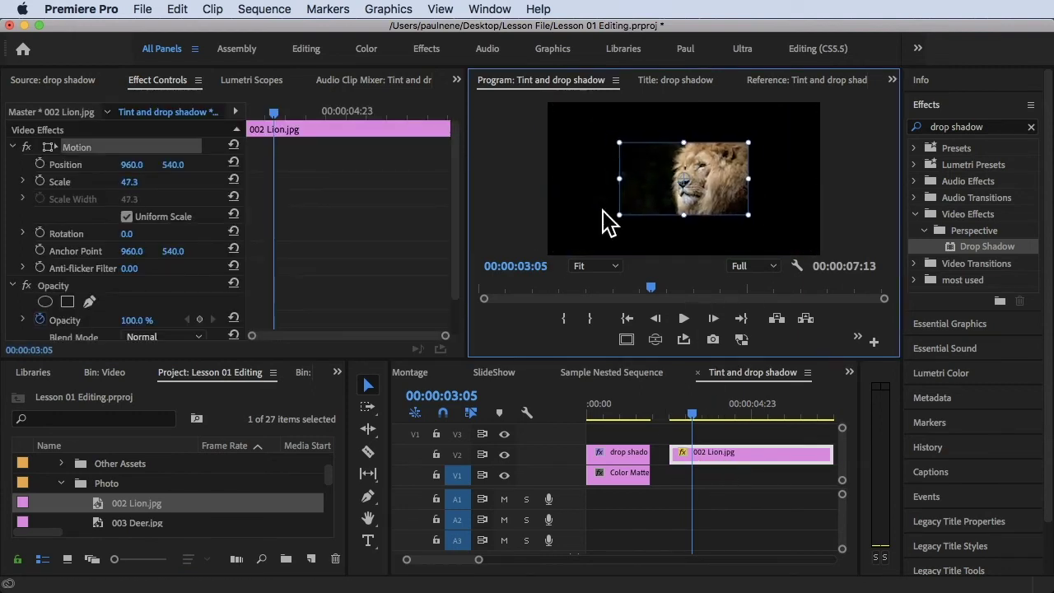
pyautogui.moveTo(717, 198); pyautogui.dragTo(715, 200)
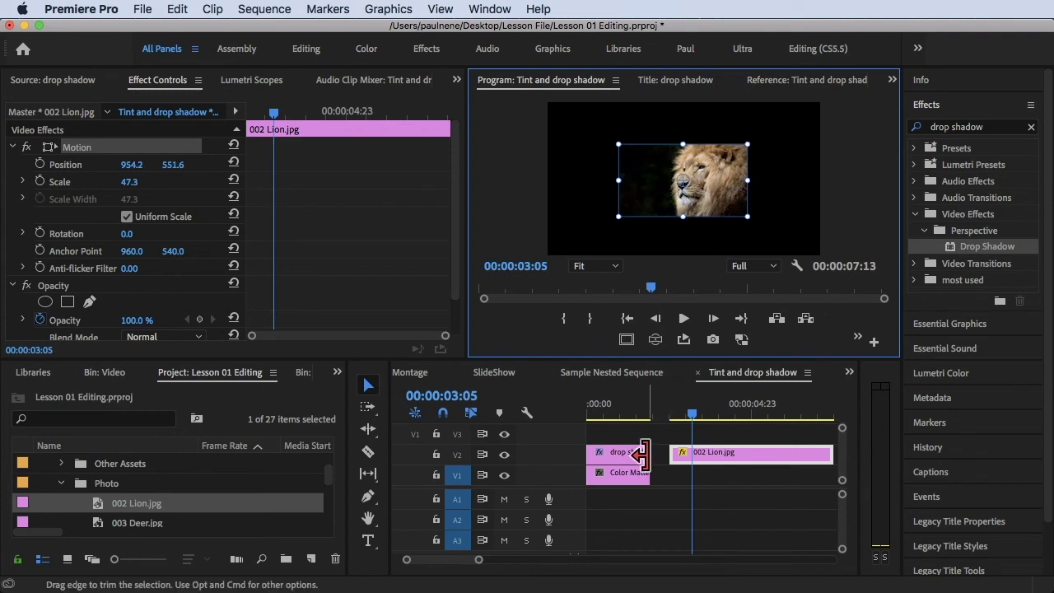
# - Extend the blue Color Matte clip so it runs under the lion photo
pyautogui.moveTo(642, 472); pyautogui.dragTo(764, 472)
pyautogui.click(700, 415)
pyautogui.moveTo(702, 412)
pyautogui.mouseDown()
pyautogui.moveTo(723, 412)
pyautogui.moveTo(713, 412)
pyautogui.mouseUp()
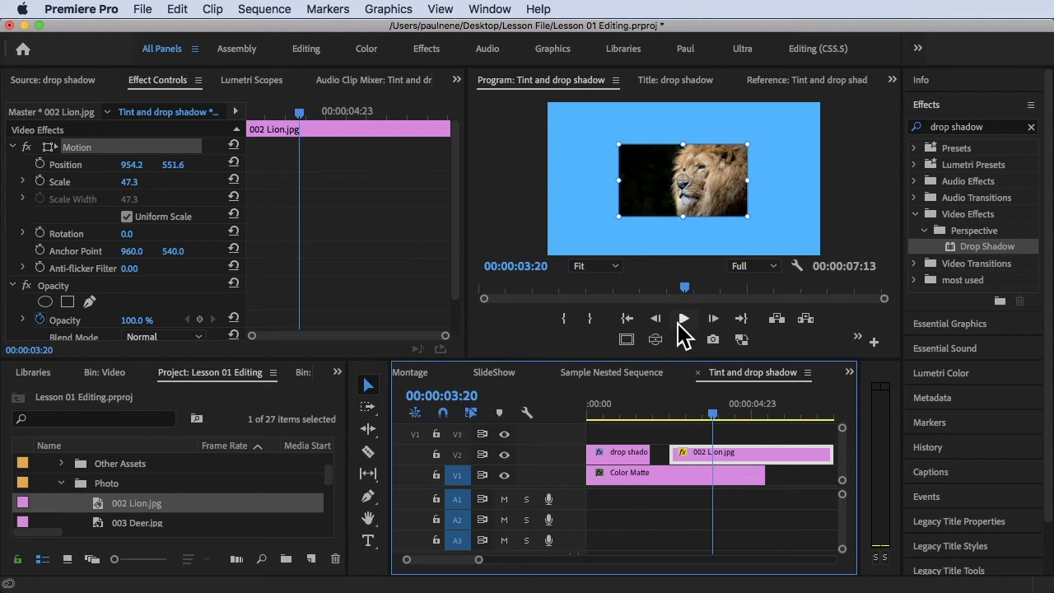
# - Apply the Drop Shadow effect to the 002 Lion clip
pyautogui.moveTo(960, 247); pyautogui.dragTo(696, 430)
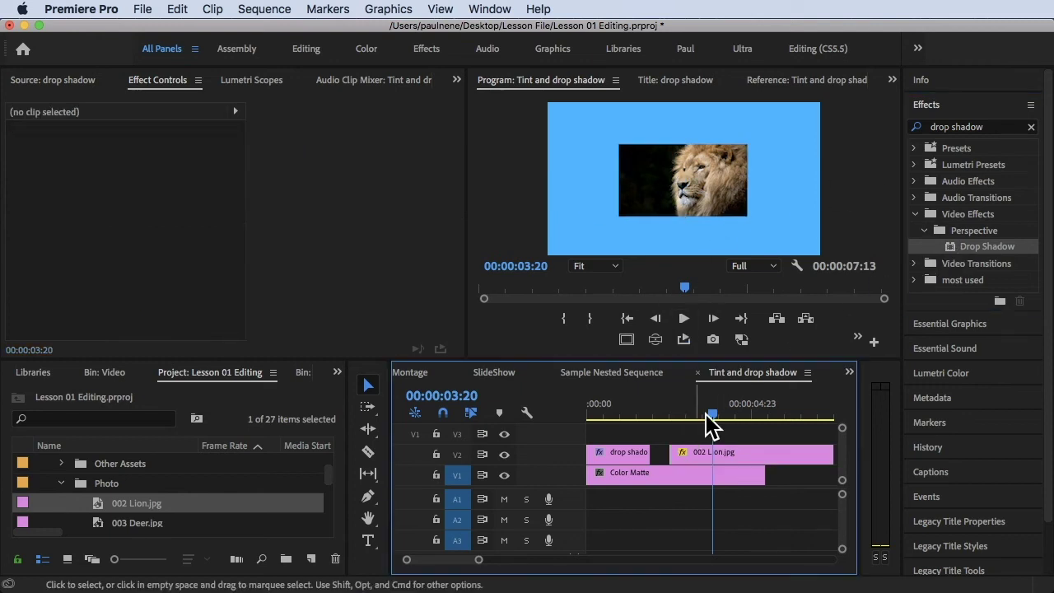
pyautogui.click(993, 248)
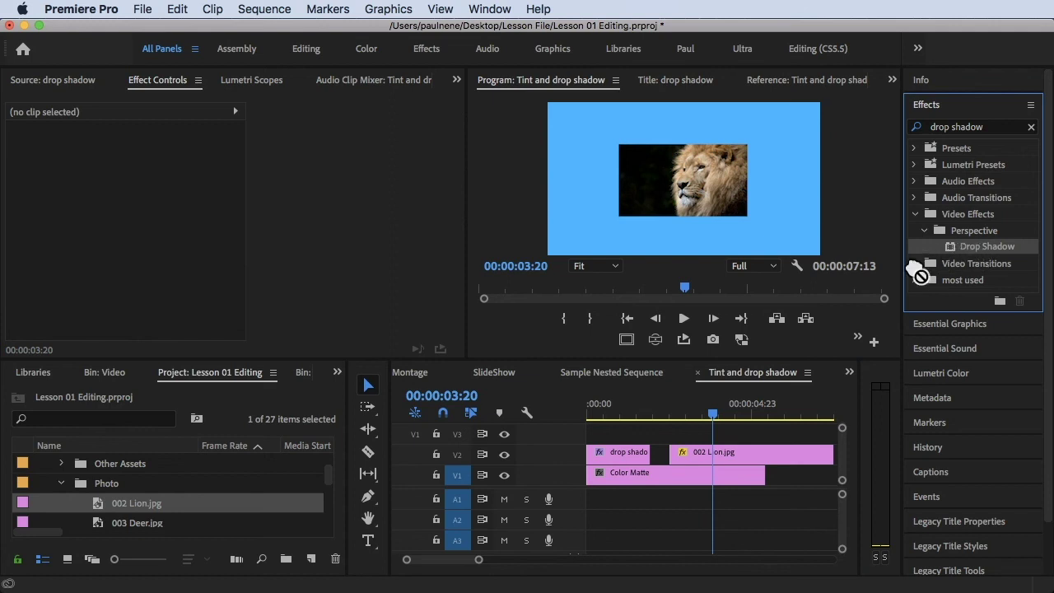
pyautogui.click(736, 416)
pyautogui.moveTo(988, 247); pyautogui.dragTo(702, 448)
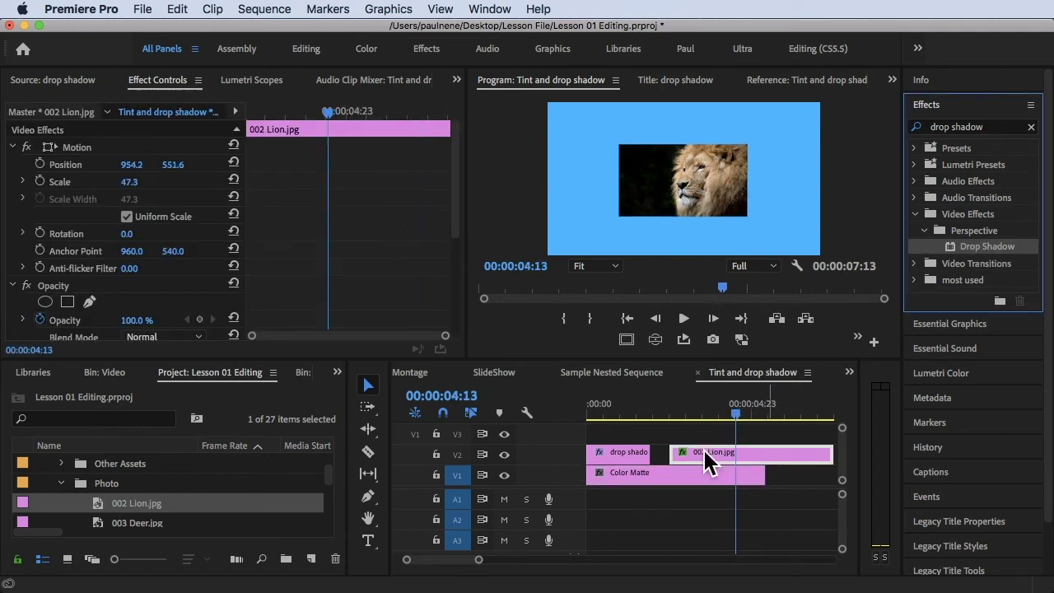
pyautogui.moveTo(740, 407); pyautogui.dragTo(704, 412)
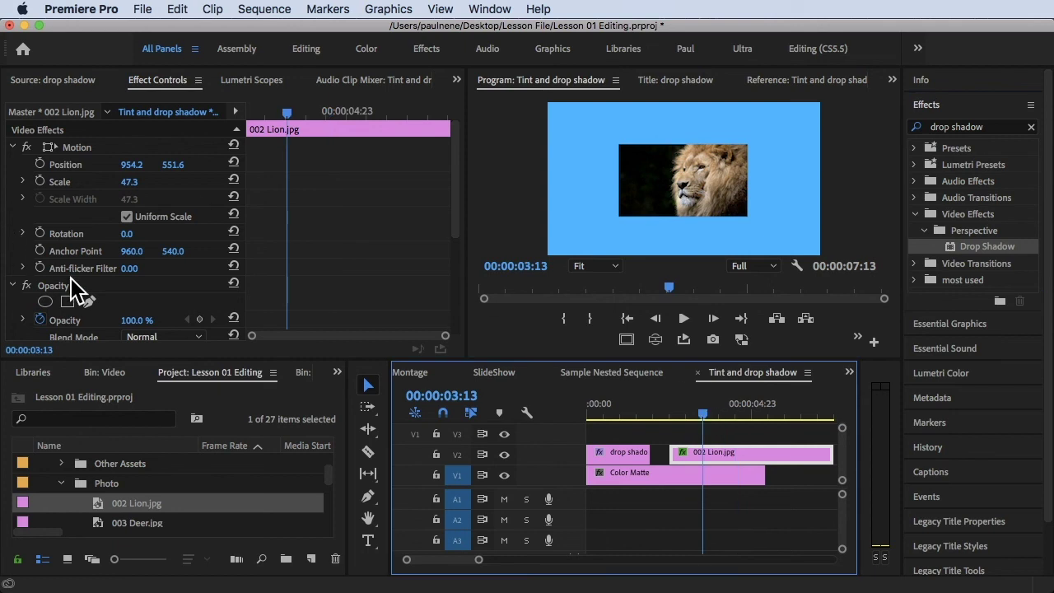
# - Give the lion's drop shadow 145° direction, 204 distance and 167 softness, previewing it with Shadow Only
pyautogui.scroll(-5, 77, 289)
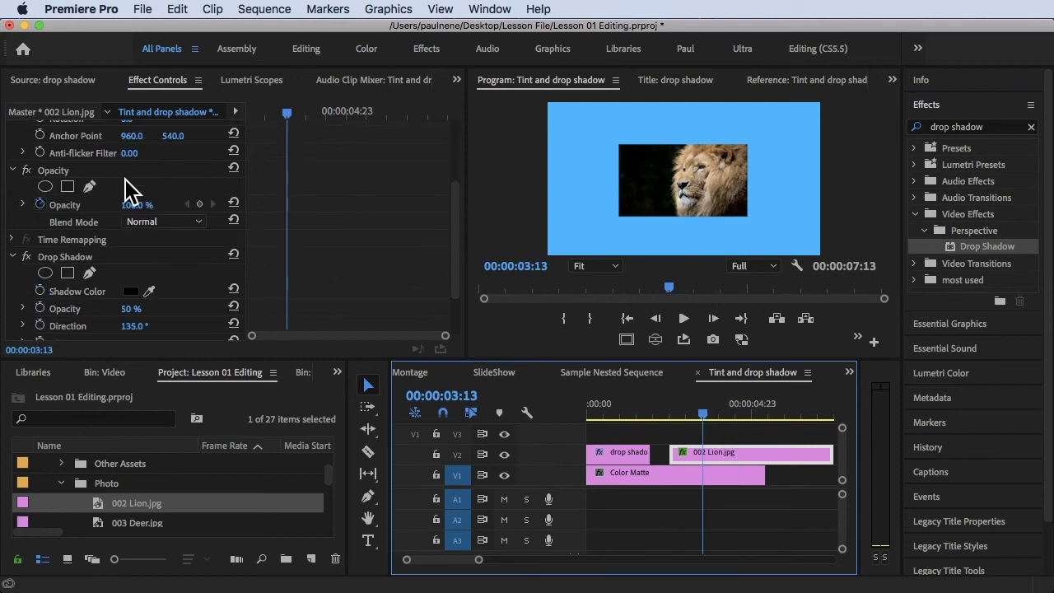
pyautogui.scroll(-4, 129, 189)
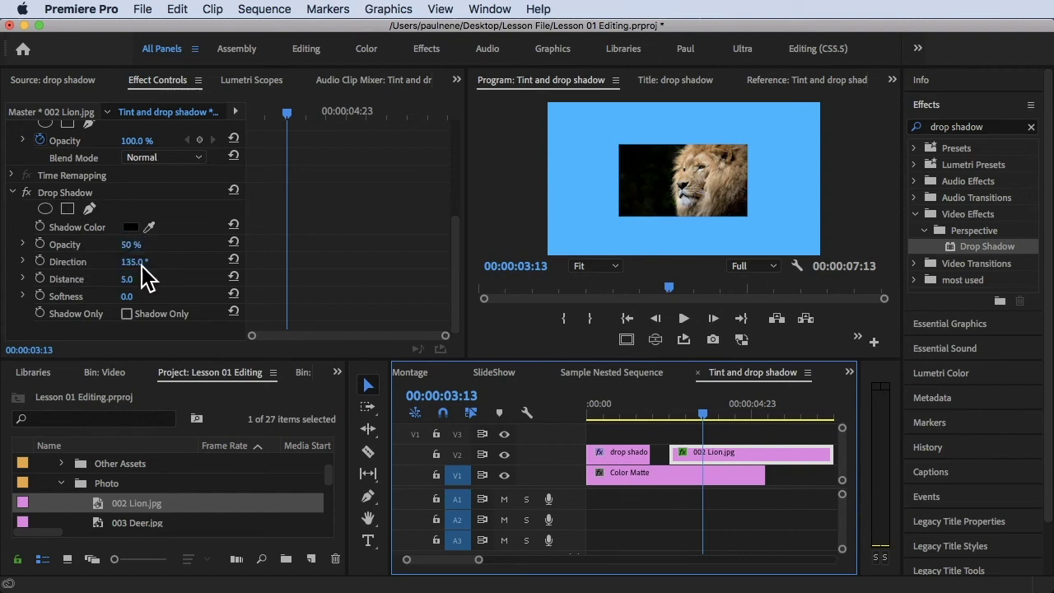
pyautogui.moveTo(136, 273)
pyautogui.mouseDown()
pyautogui.moveTo(140, 265)
pyautogui.moveTo(146, 280)
pyautogui.mouseUp()
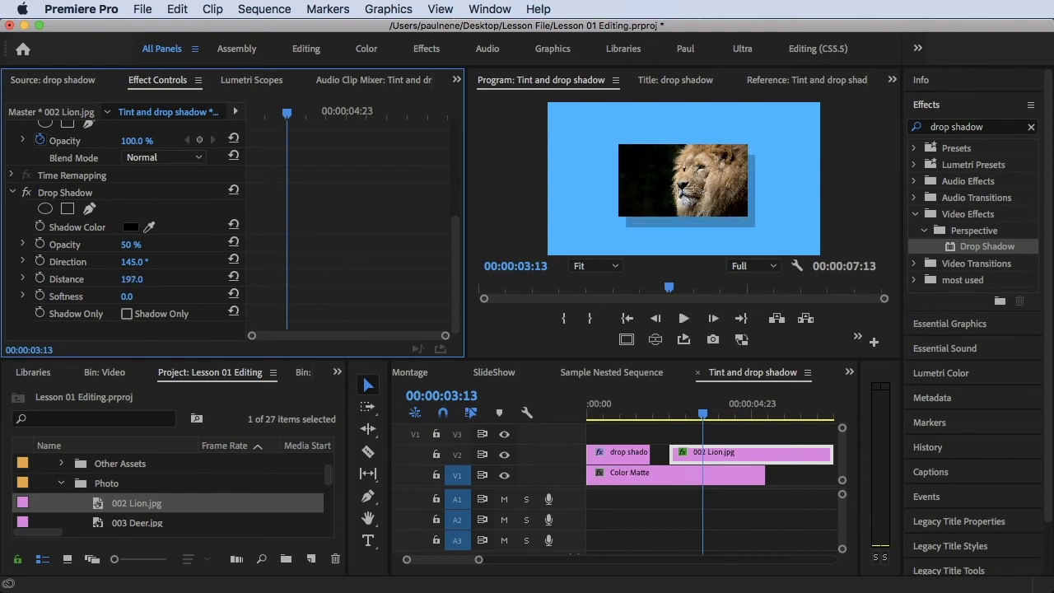
pyautogui.moveTo(133, 279); pyautogui.dragTo(159, 296)
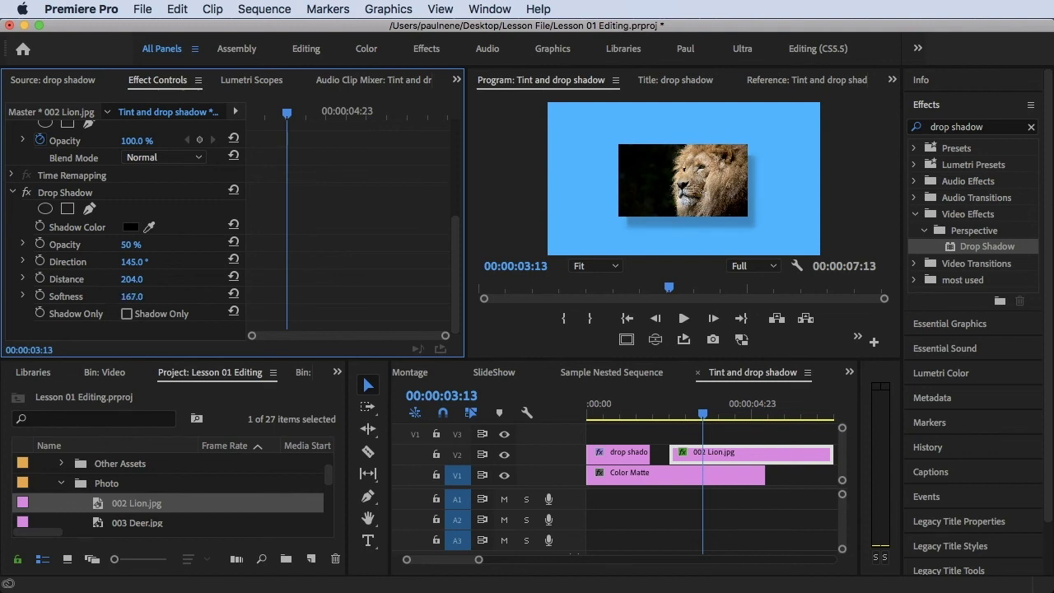
pyautogui.click(127, 313)
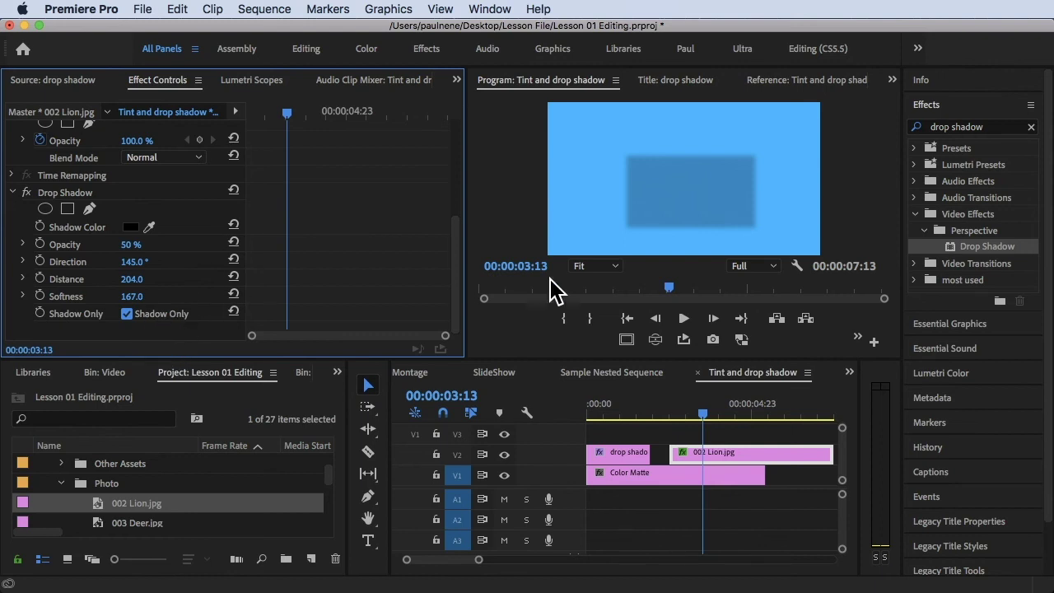
# - Select the Drop Shadow title clip and toggle Shadow Only on and off to inspect its shadow
pyautogui.click(626, 407)
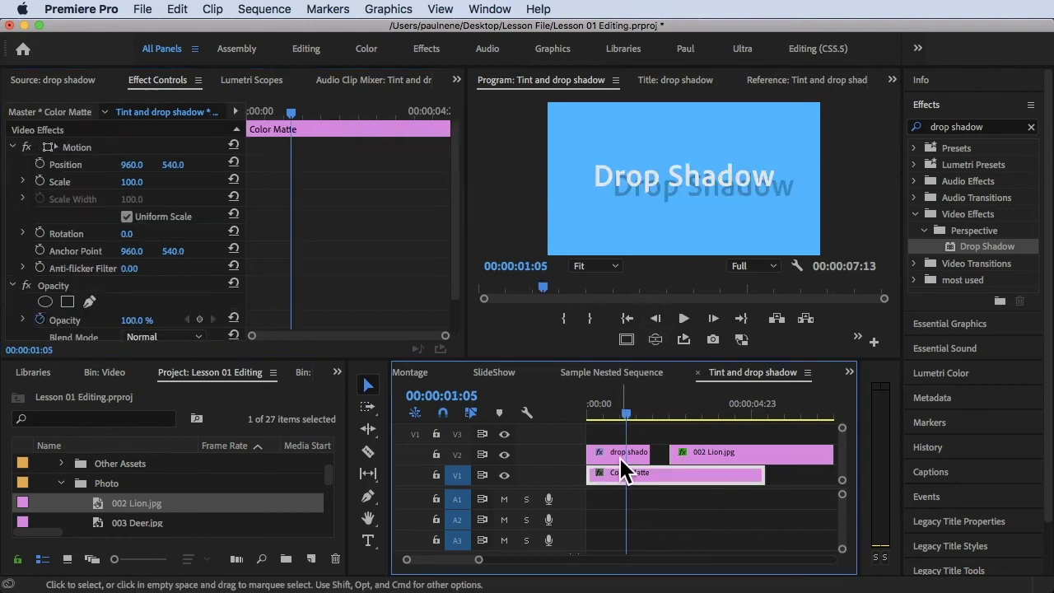
pyautogui.click(628, 455)
pyautogui.scroll(-4, 148, 313)
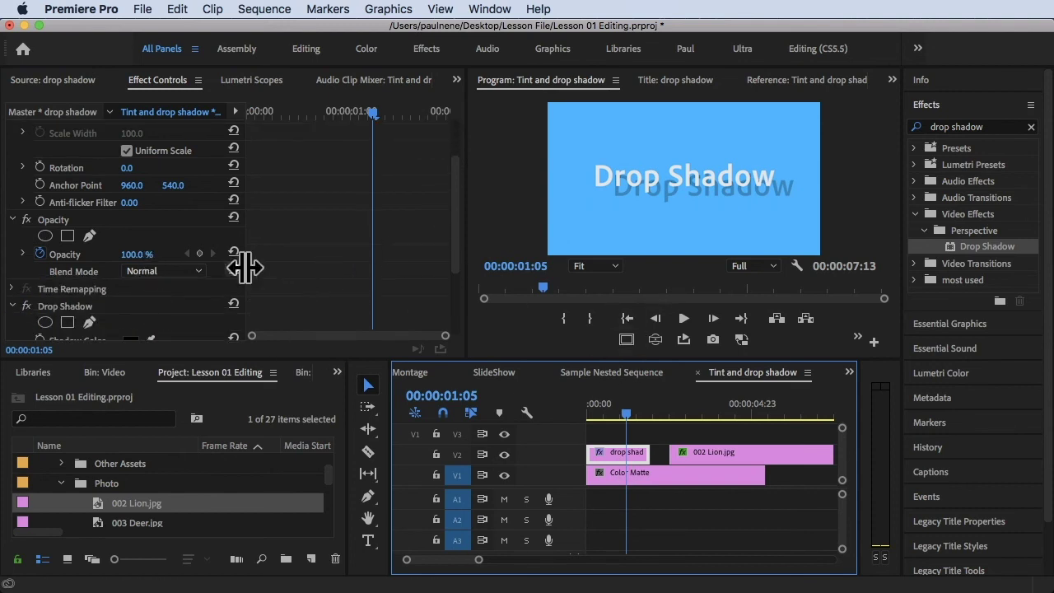
pyautogui.scroll(-6, 169, 289)
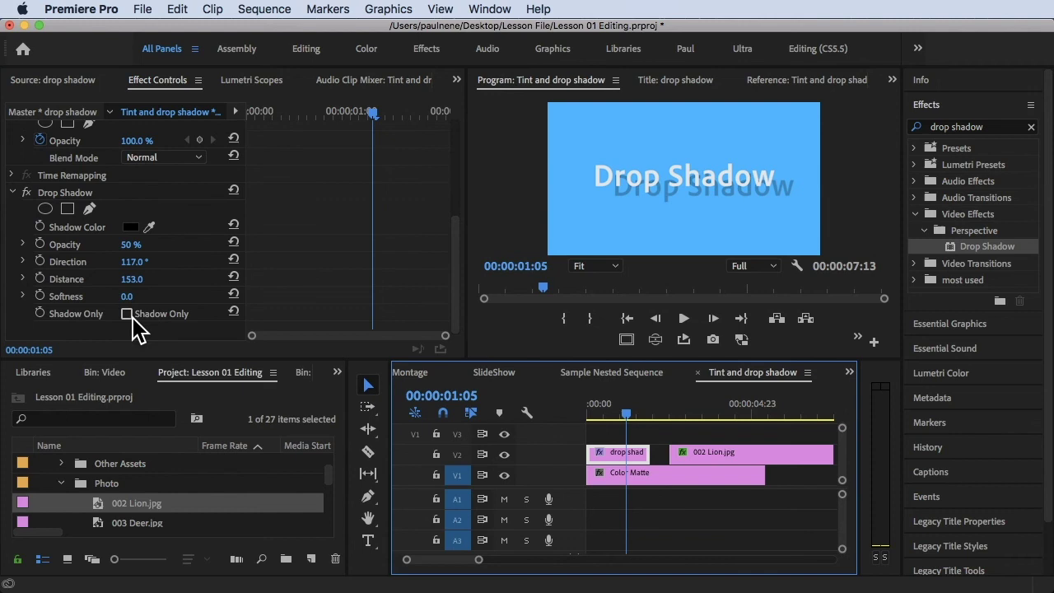
pyautogui.click(128, 315)
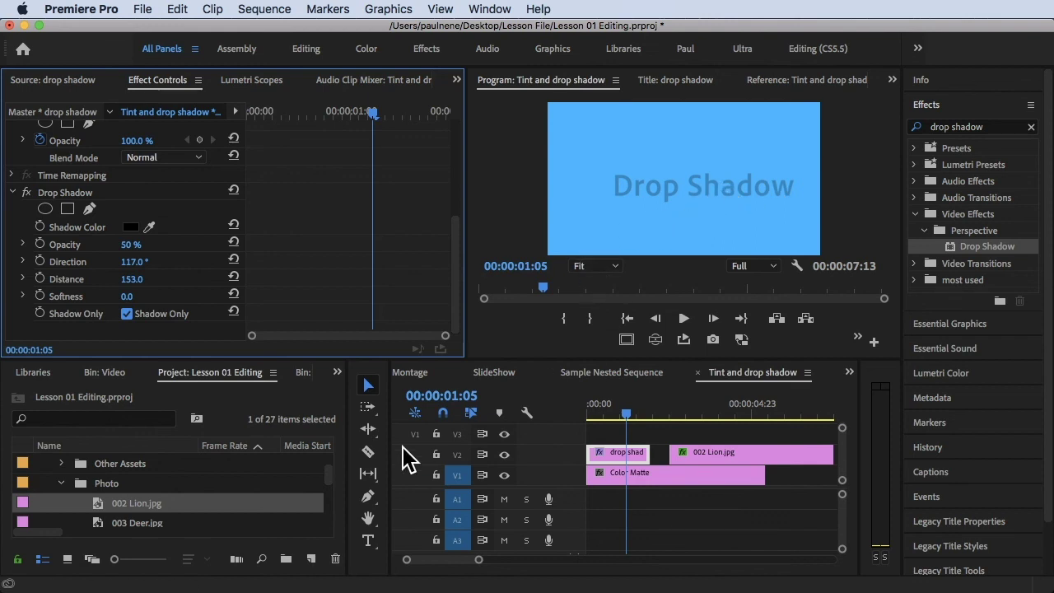
pyautogui.click(127, 314)
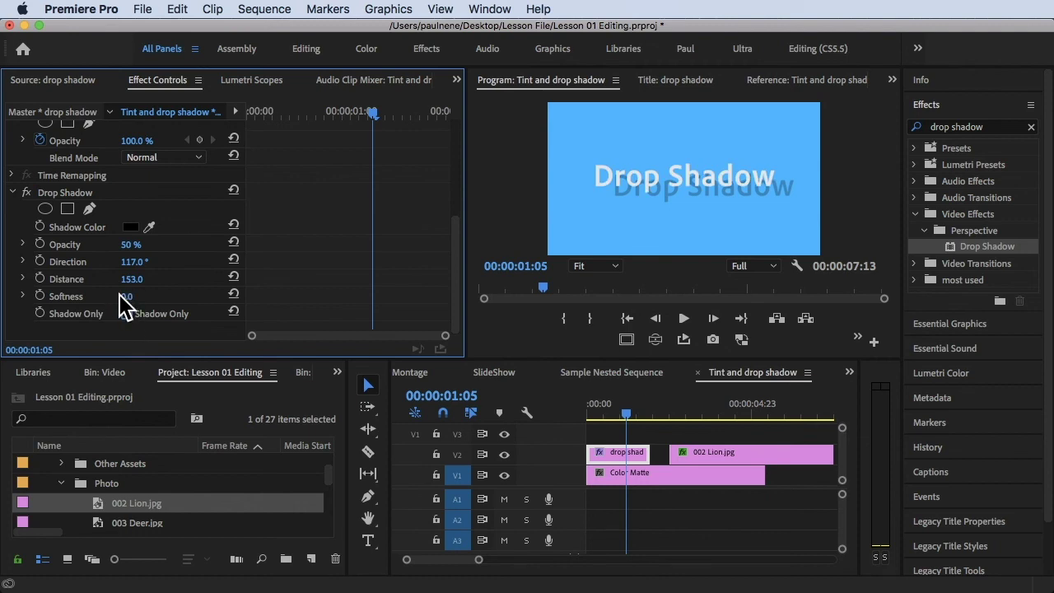
# - Raise the title shadow's softness to 84, then check Sample Nested Sequence and return
pyautogui.moveTo(126, 296); pyautogui.dragTo(181, 297)
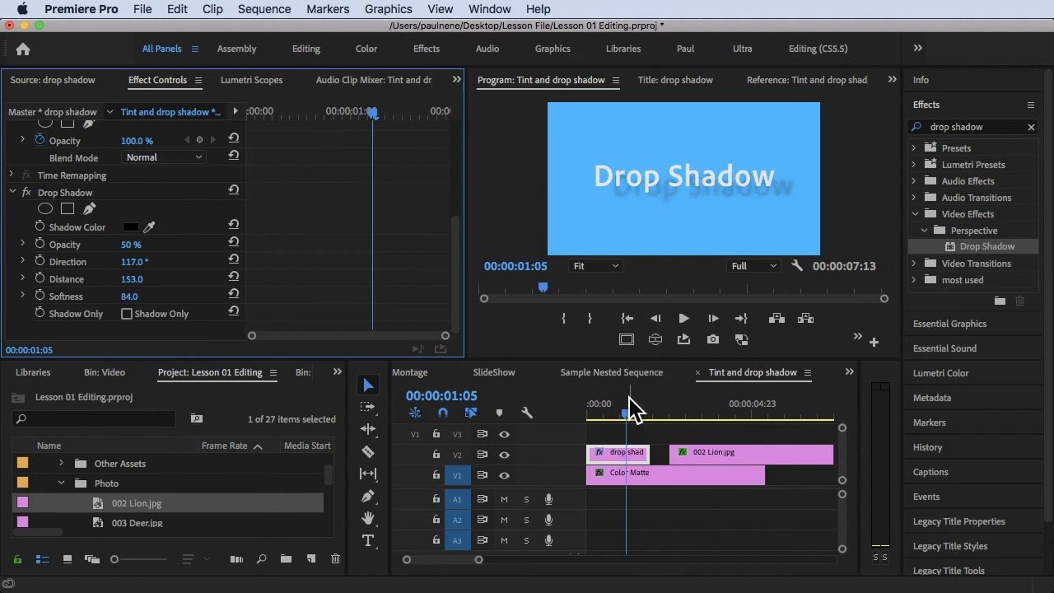
pyautogui.click(646, 372)
pyautogui.click(716, 373)
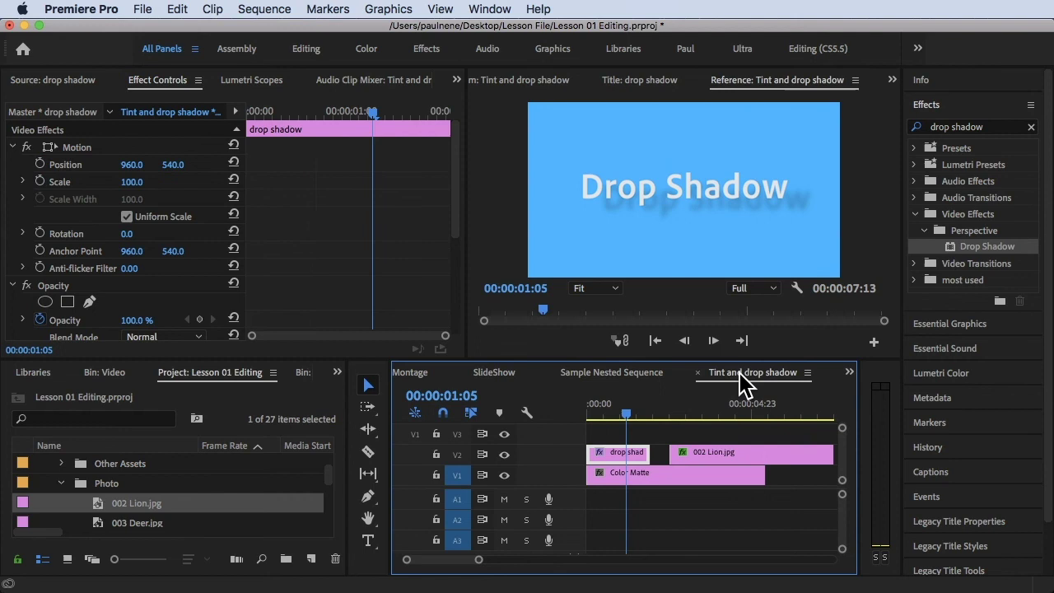
# - Select the 002 Lion.jpg clip and turn Shadow Only off to show the photo with its shadow
pyautogui.moveTo(664, 412); pyautogui.dragTo(711, 421)
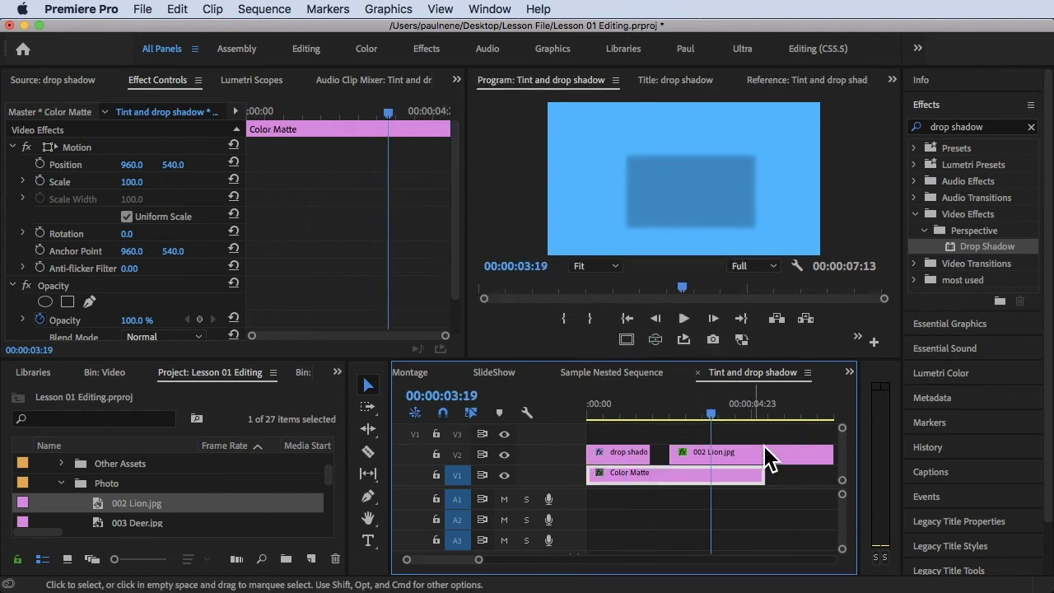
pyautogui.click(729, 458)
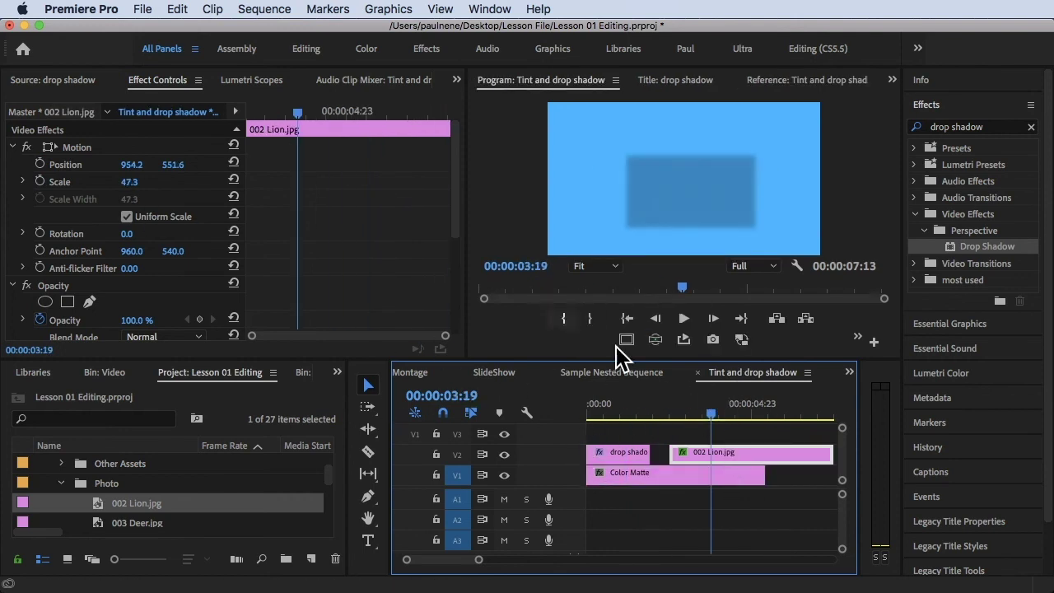
pyautogui.doubleClick(710, 454)
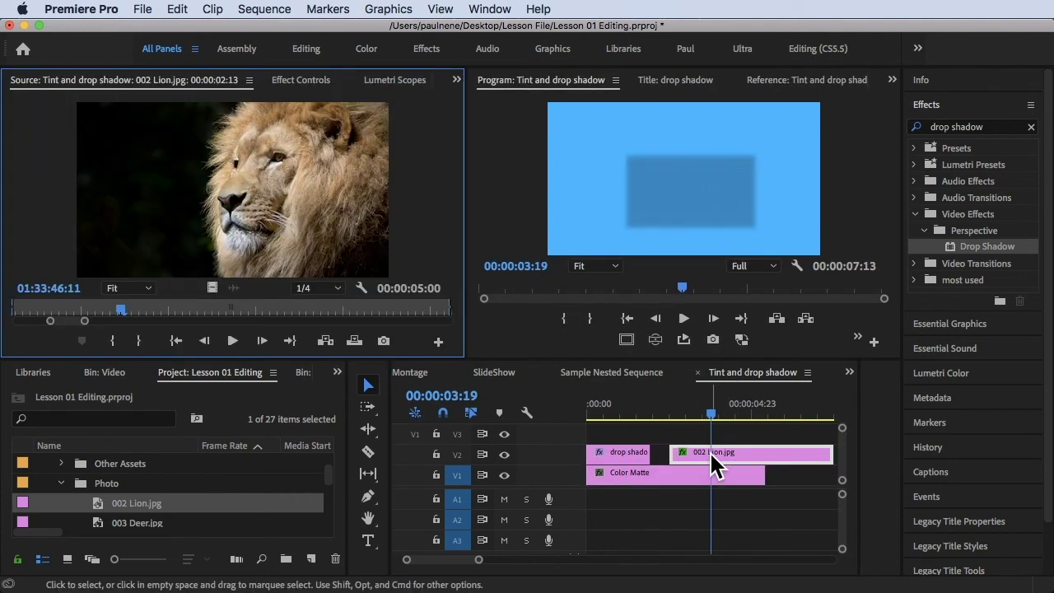
pyautogui.click(300, 80)
pyautogui.scroll(-5, 172, 290)
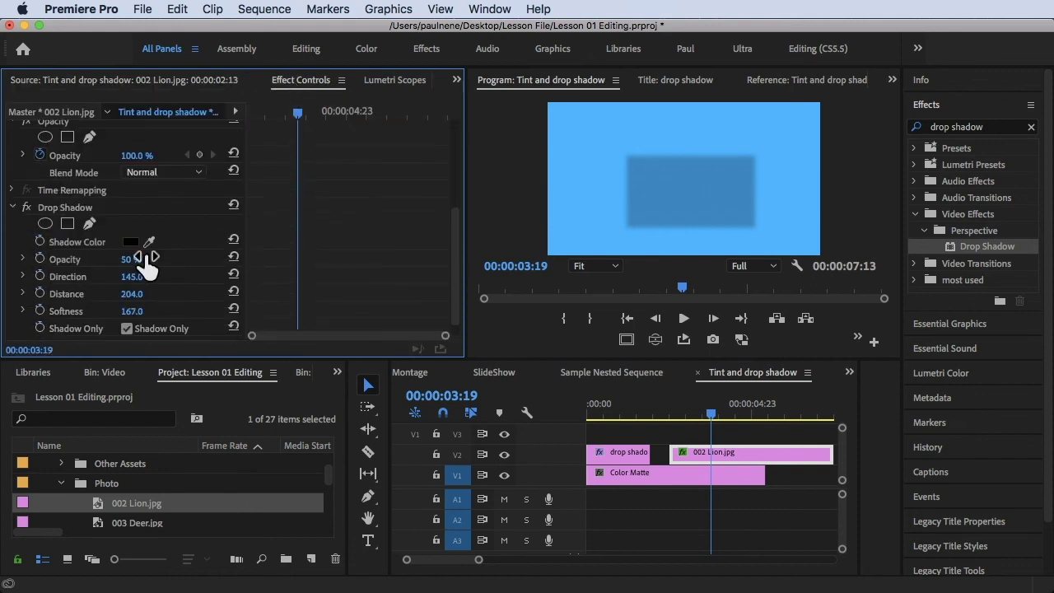
pyautogui.click(127, 314)
# - Shrink and reposition the lion within the frame in the Program monitor
pyautogui.click(689, 171)
pyautogui.moveTo(715, 176); pyautogui.dragTo(717, 213)
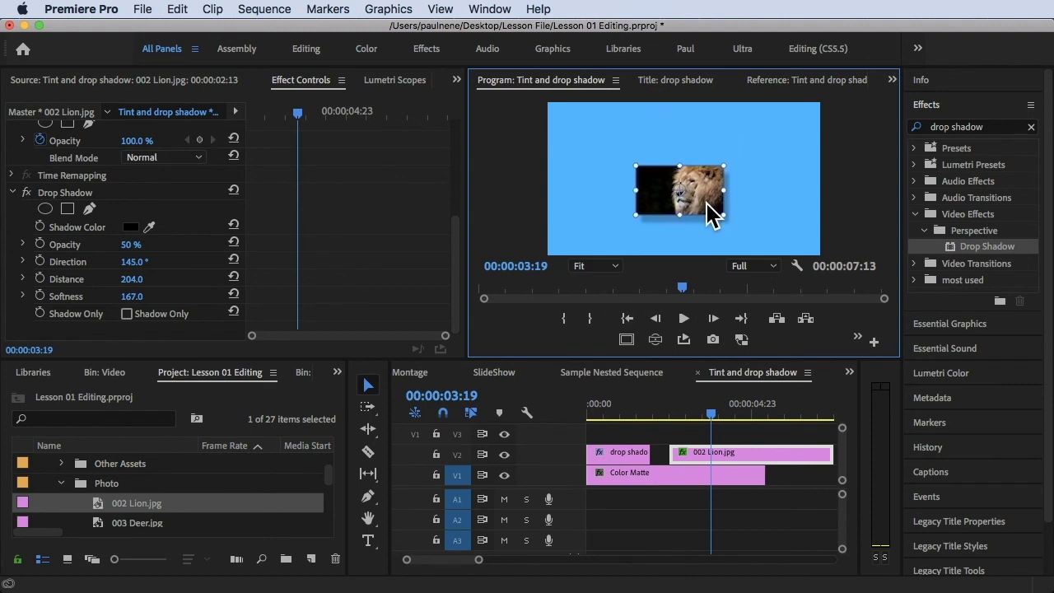
pyautogui.click(647, 412)
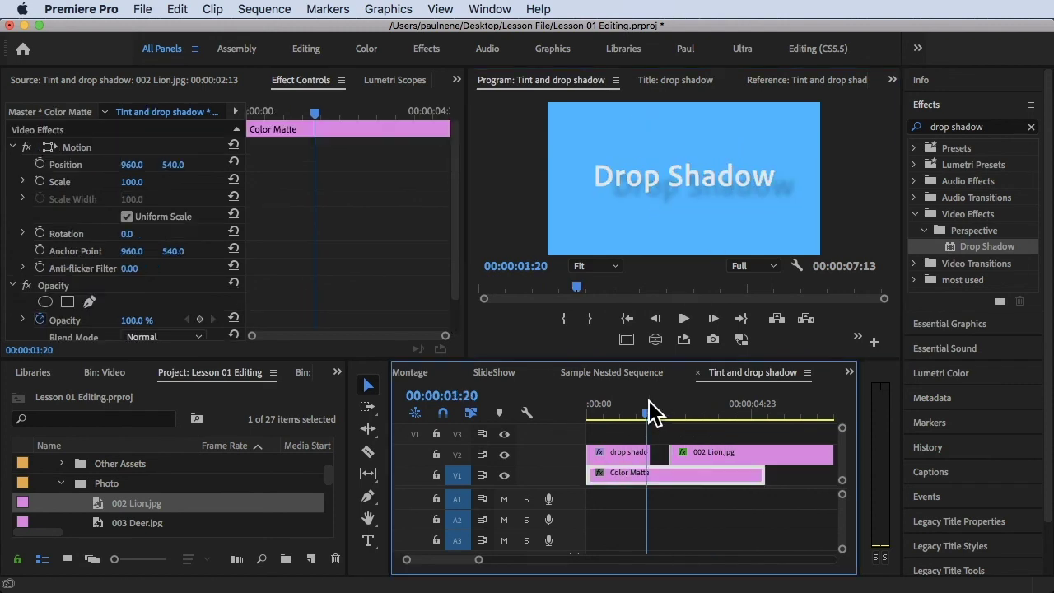
# - Move the title clip to V3 at about 2 seconds and raise it near the frame's top
pyautogui.doubleClick(623, 450)
pyautogui.moveTo(627, 448); pyautogui.dragTo(705, 428)
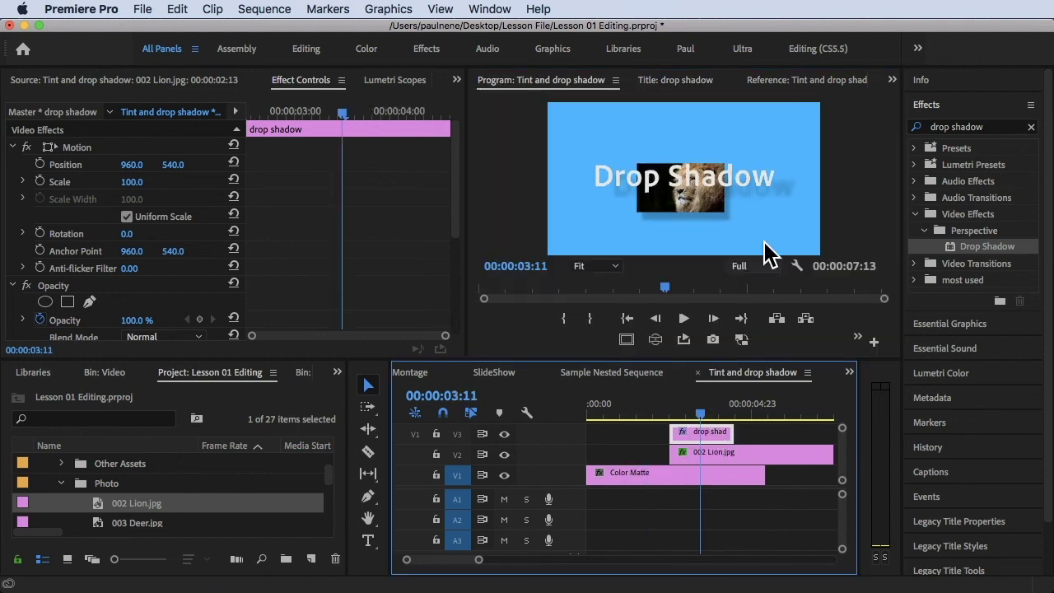
pyautogui.click(732, 178)
pyautogui.moveTo(758, 181); pyautogui.dragTo(745, 134)
# - Play back from 00:00:01:22 to preview the title and lion with their shadows
pyautogui.click(744, 244)
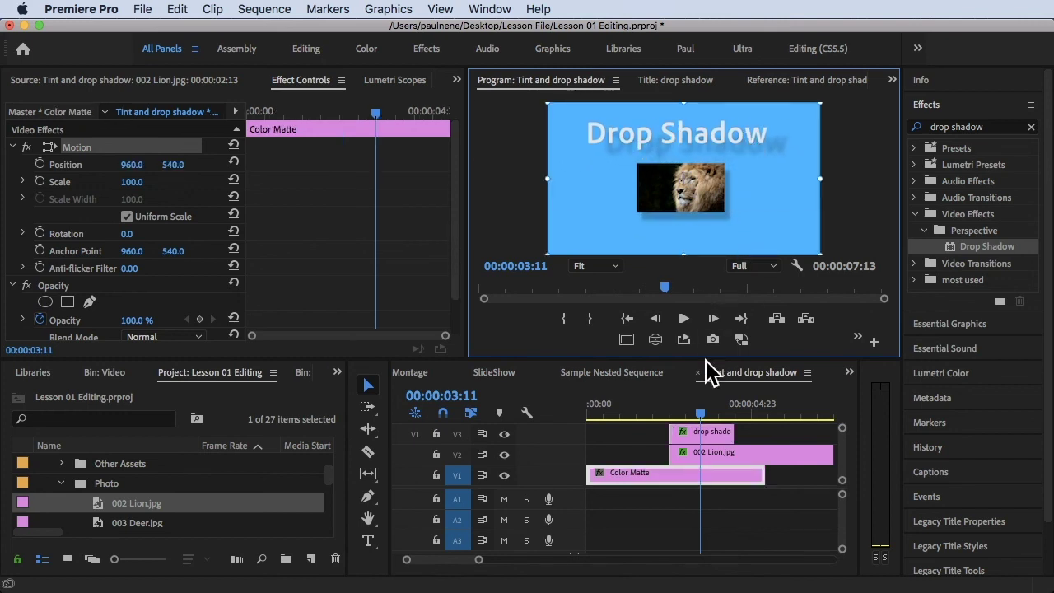
pyautogui.moveTo(683, 403); pyautogui.dragTo(653, 411)
pyautogui.press('space')
pyautogui.press('space')
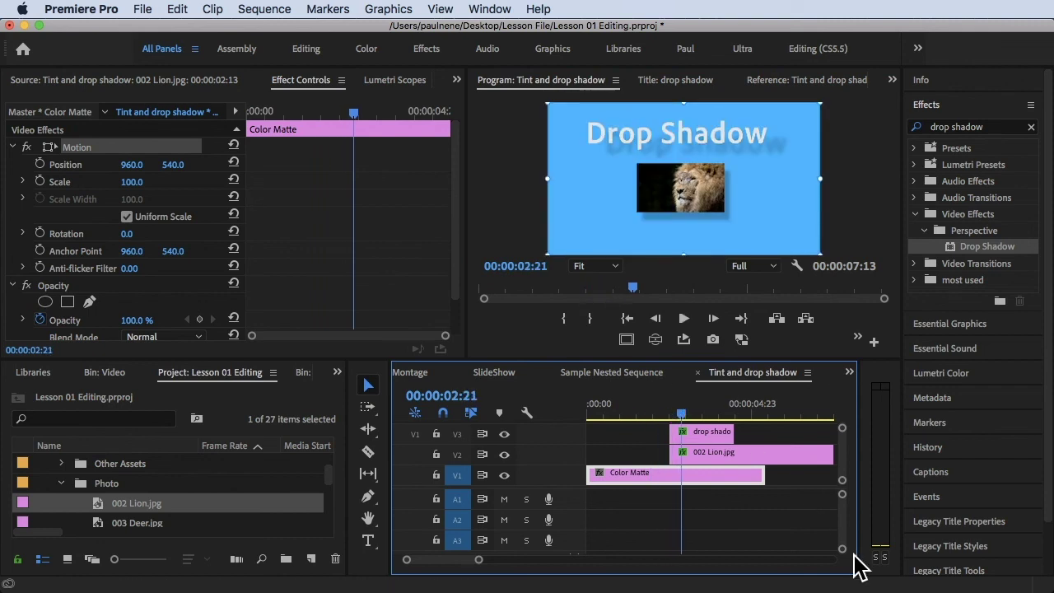
pyautogui.click(699, 412)
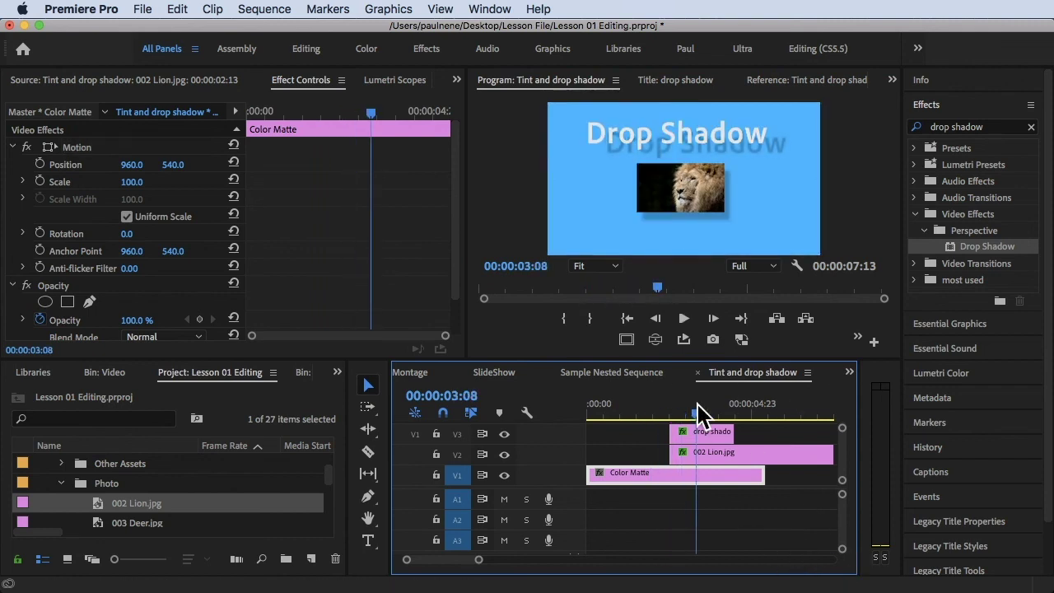